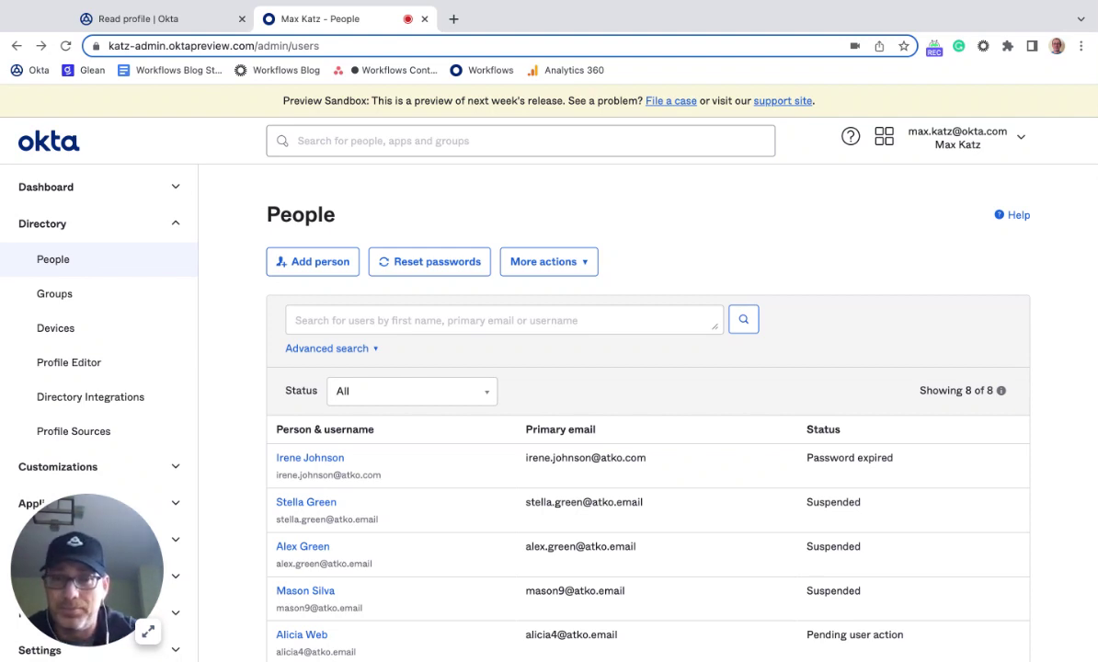
scroll(694, 374, down, 1)
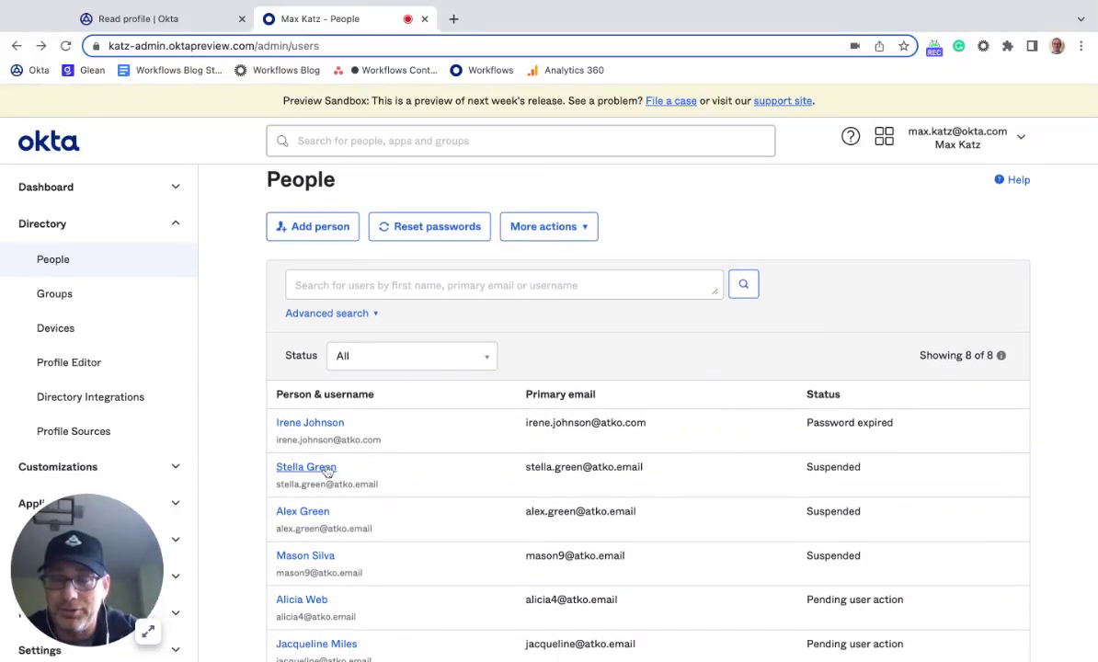
click(306, 467)
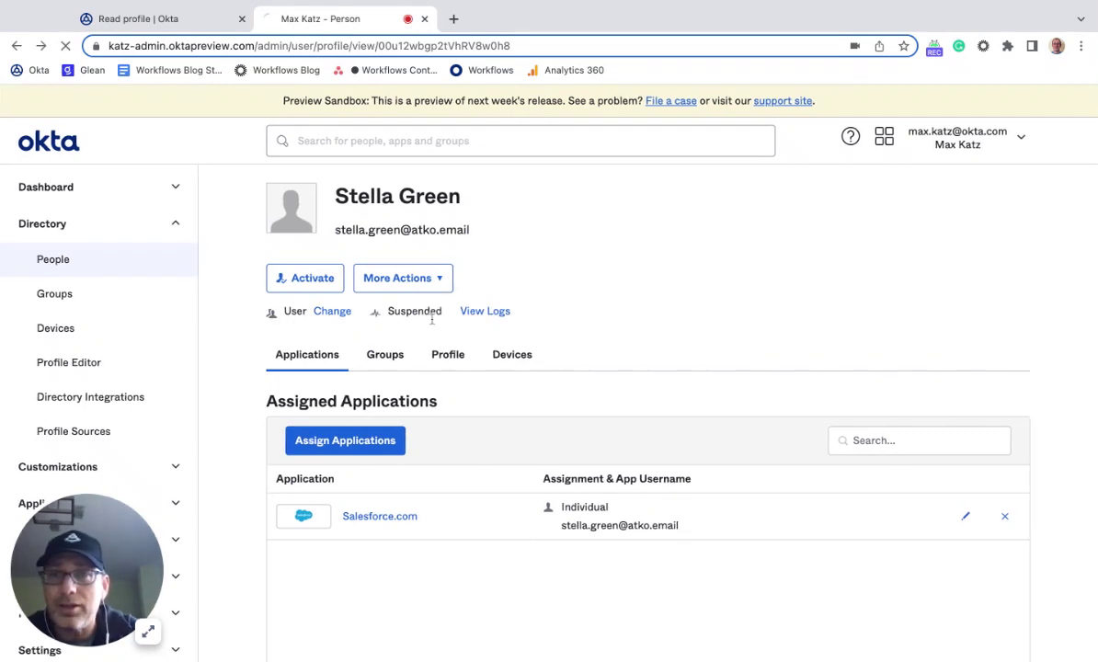
key(super+bracketleft)
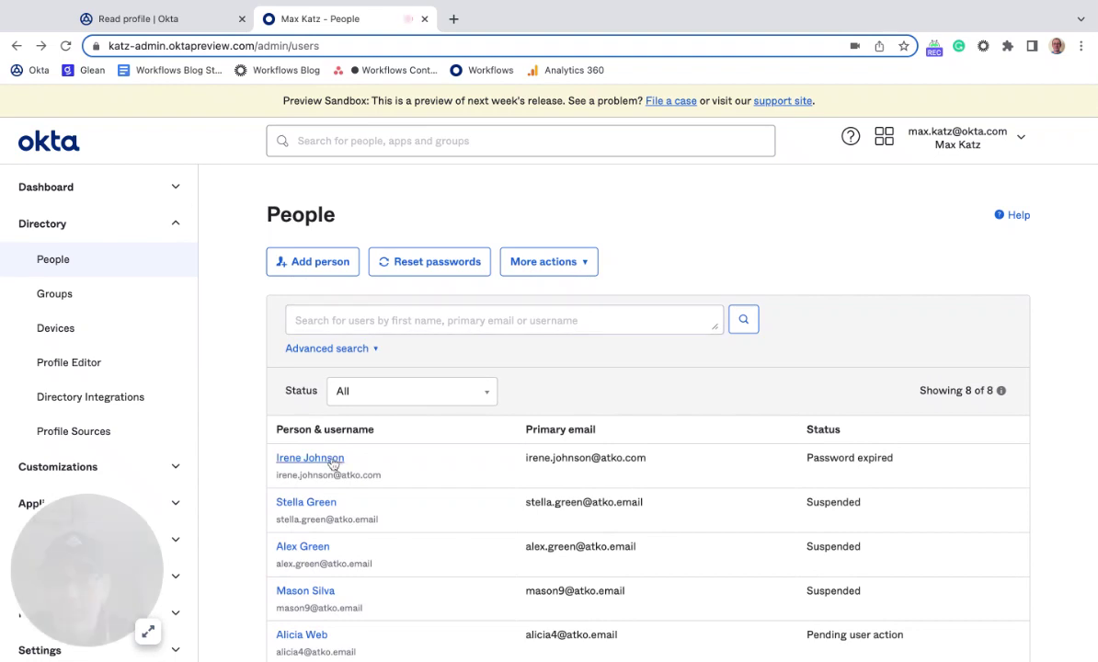
click(318, 459)
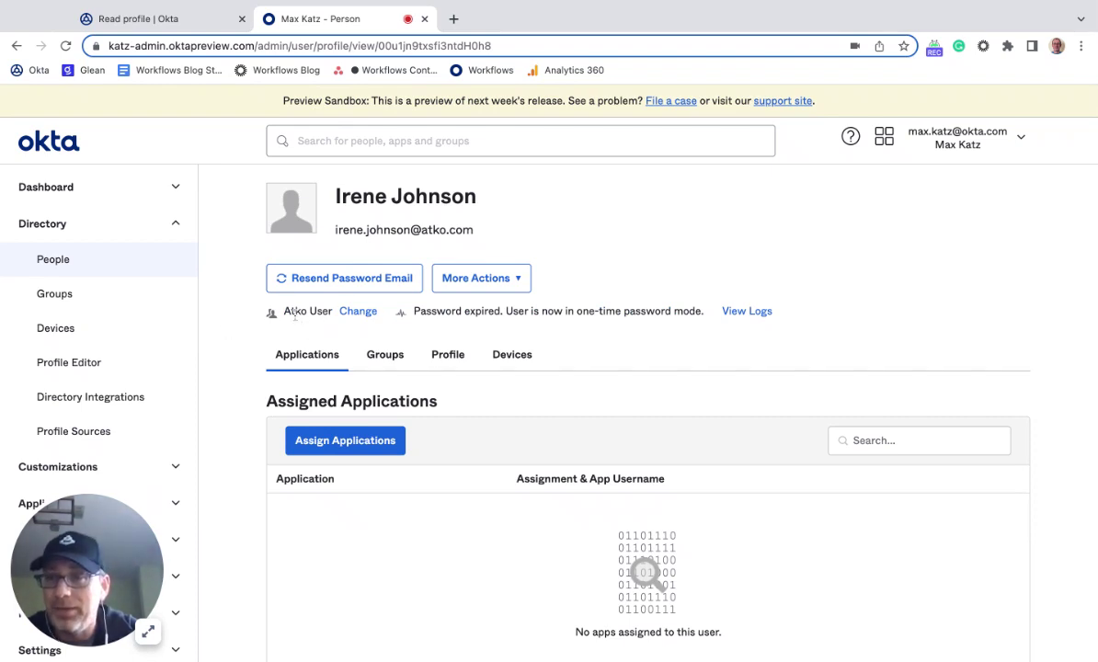
scroll(247, 295, down, 2)
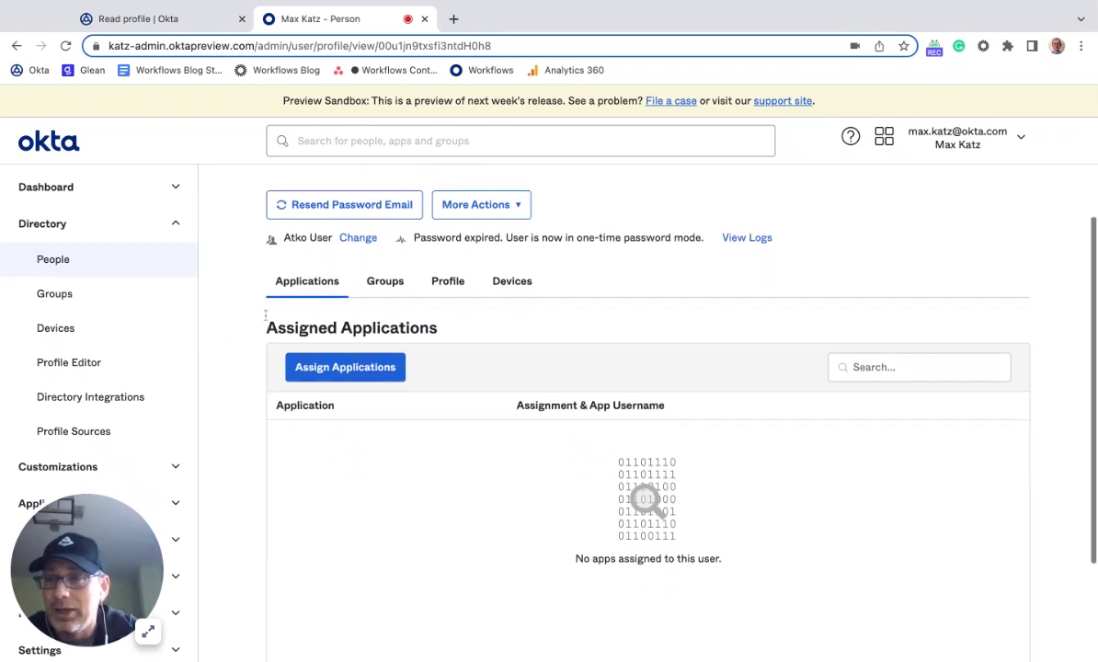
Step: Open the default User profile type in the Profile Editor and review its attributes
click(70, 370)
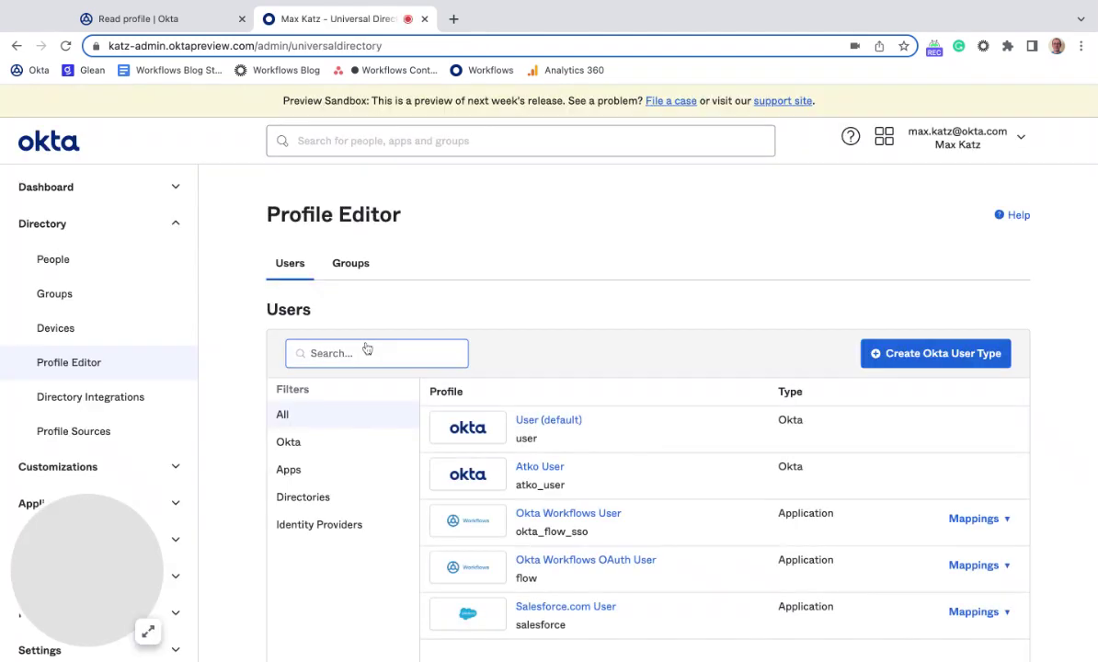
scroll(658, 326, down, 2)
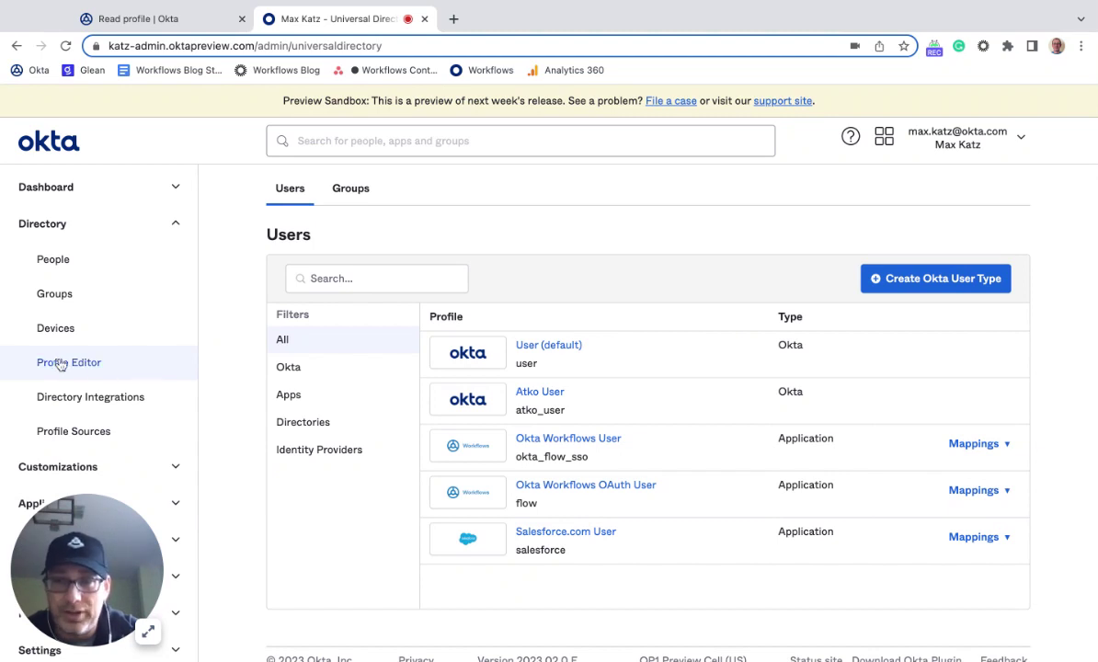
click(533, 348)
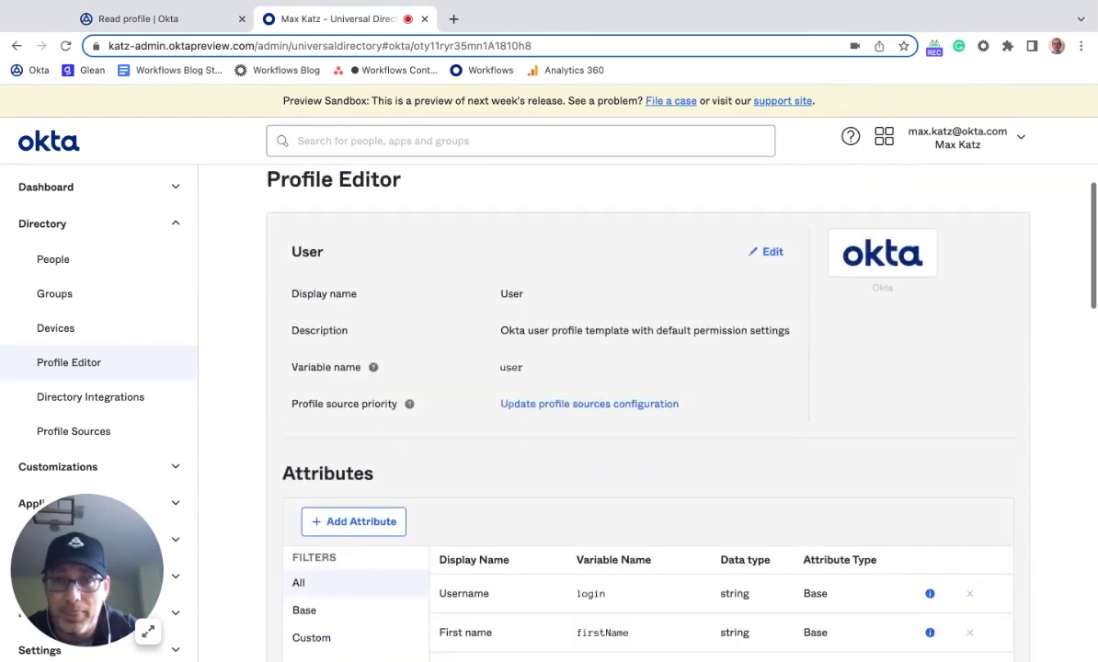
scroll(644, 387, down, 3)
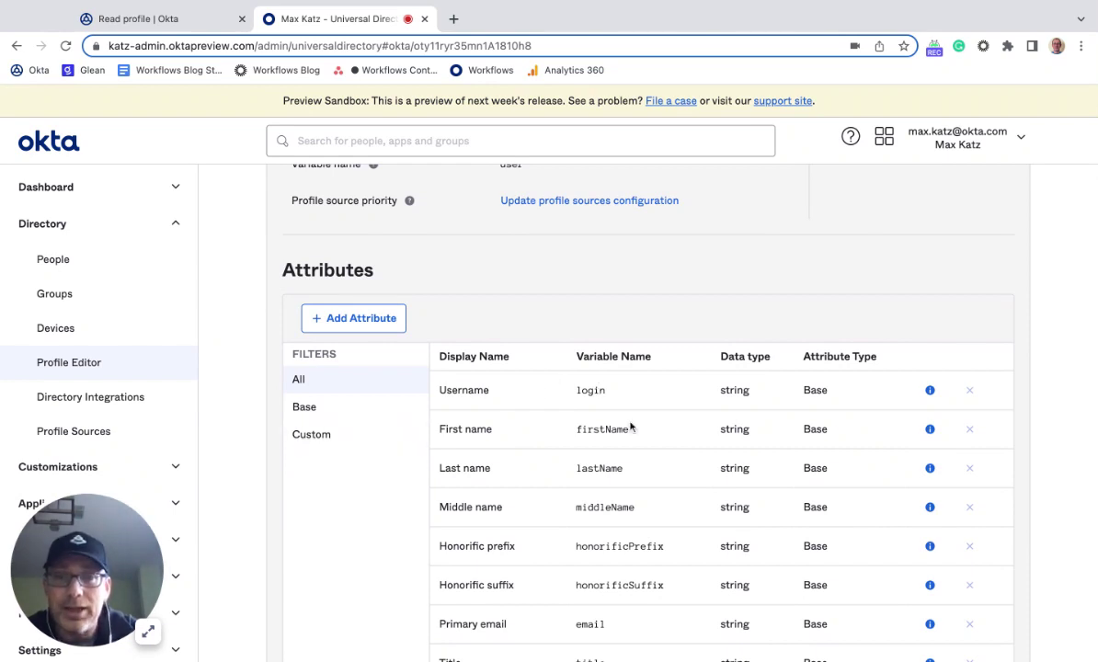
scroll(478, 386, down, 2)
Step: Filter the attributes by Custom, then All, and open the Atko User profile type
click(313, 309)
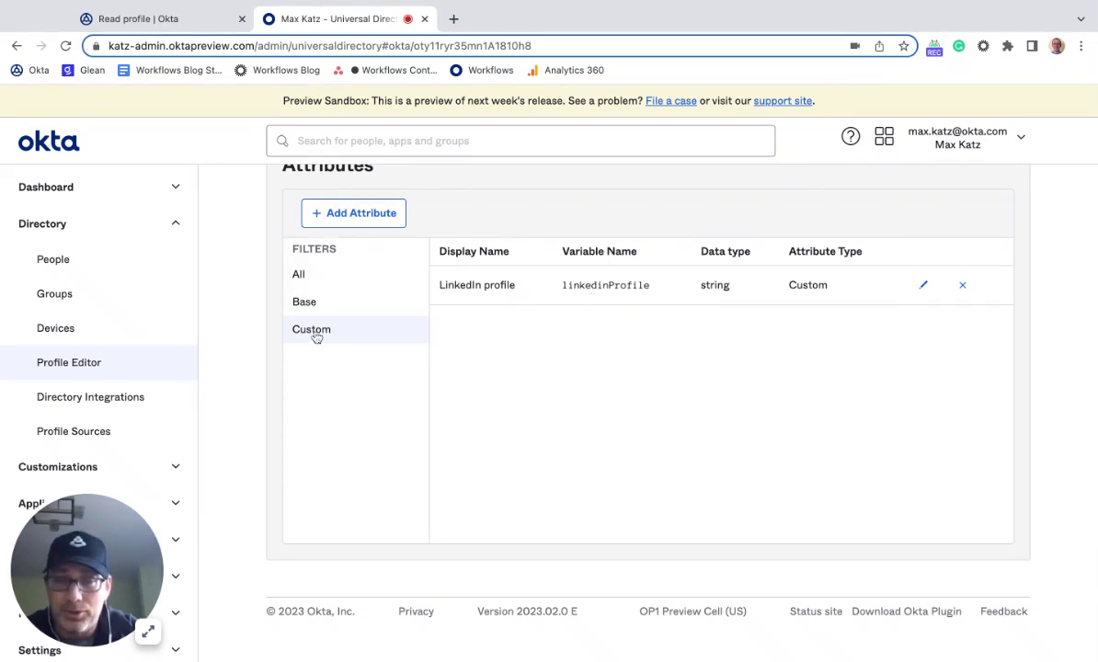
click(333, 275)
scroll(674, 341, down, 3)
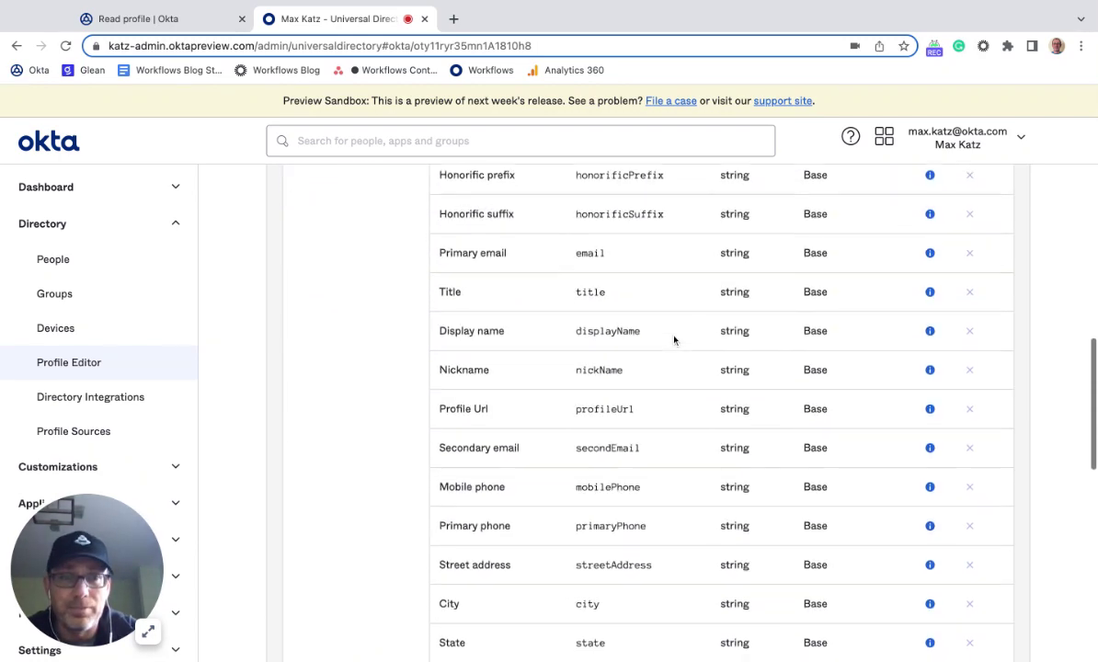
scroll(675, 341, up, 5)
scroll(518, 378, up, 3)
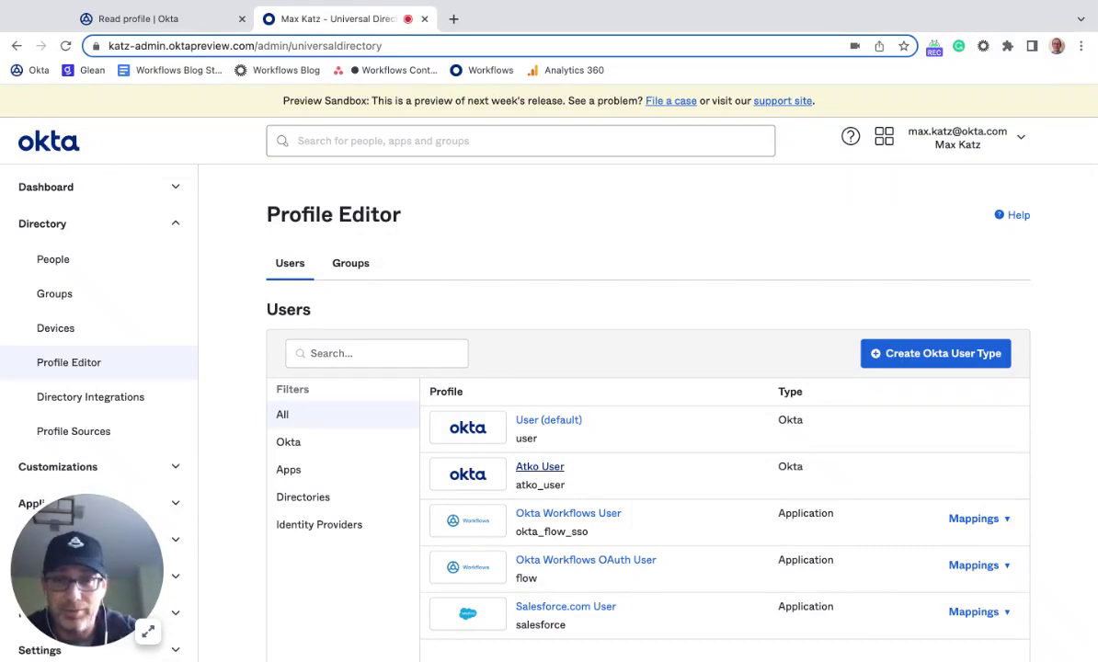
click(540, 466)
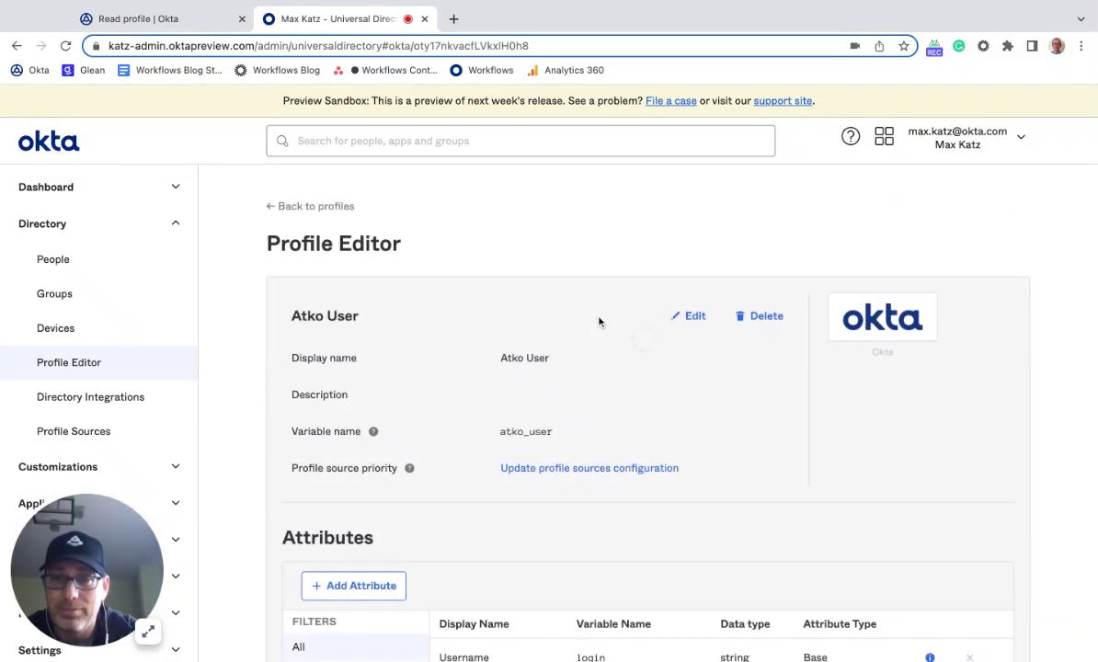
scroll(552, 368, down, 5)
click(324, 398)
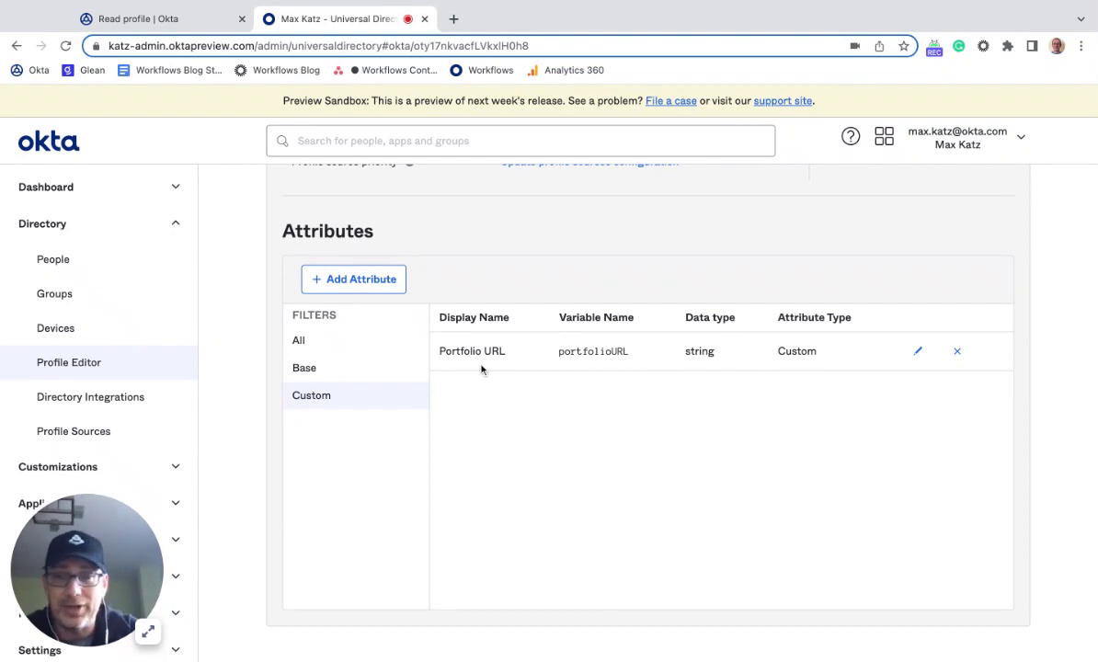
scroll(680, 423, up, 1)
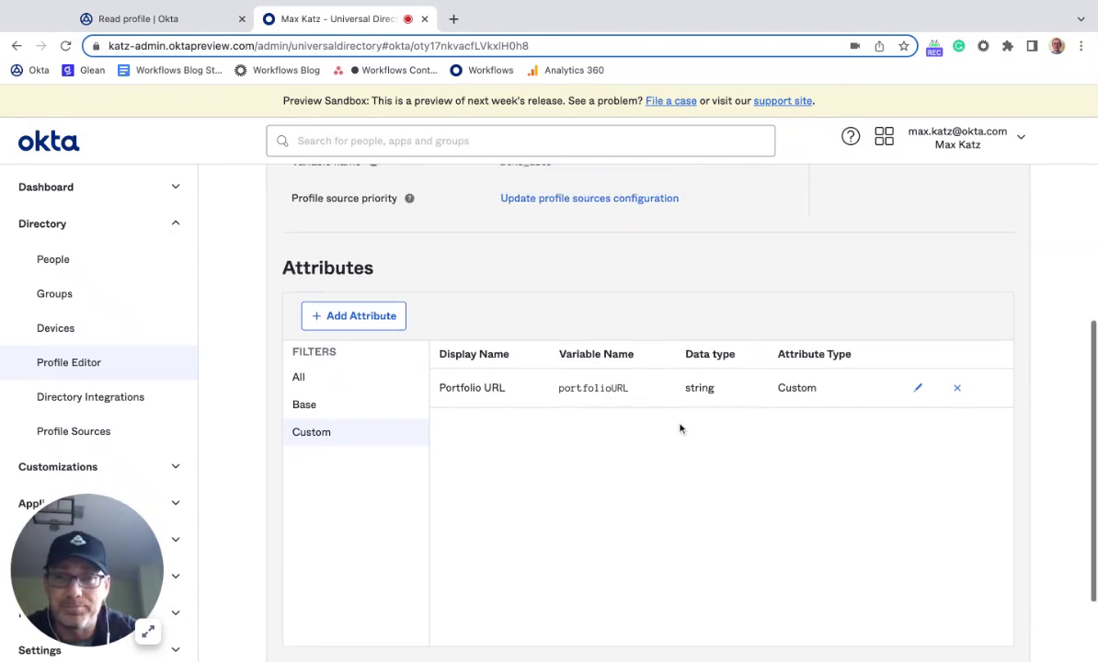
scroll(421, 299, up, 6)
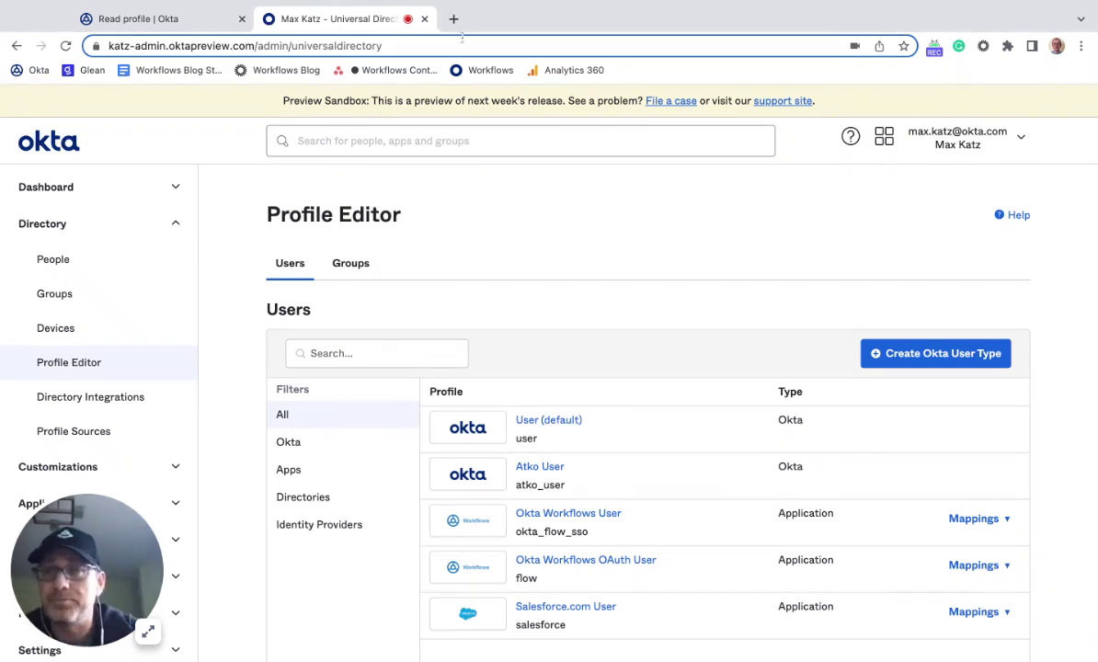
Step: Switch to the Read profile flow, scroll left to the first Read User card and open its gear options
click(191, 28)
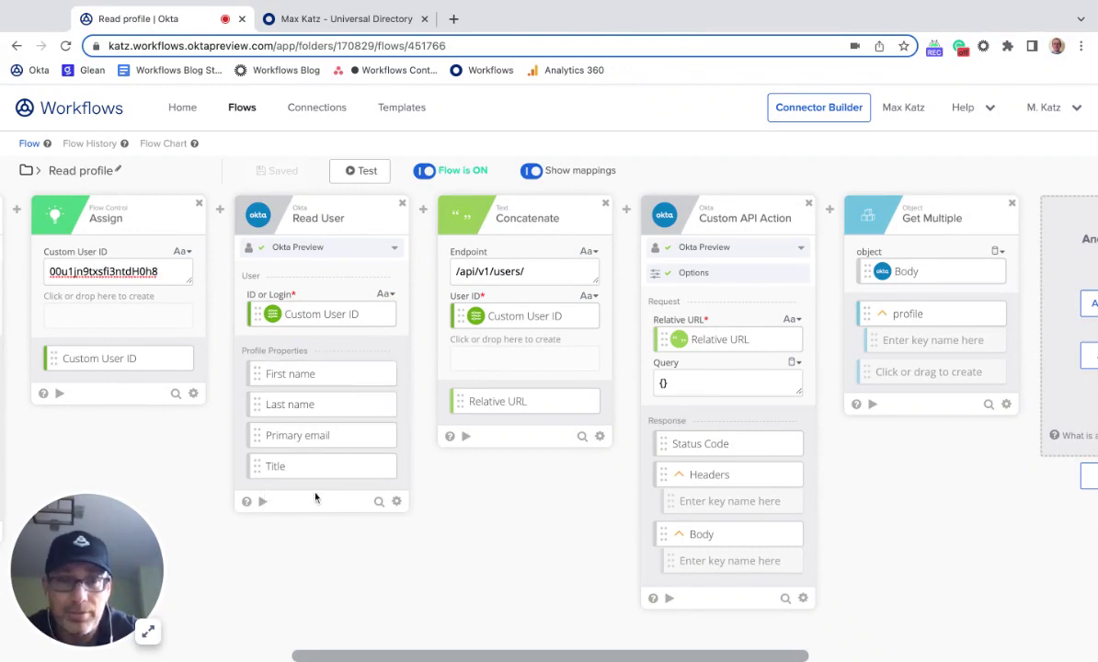
scroll(439, 512, left, 1)
scroll(439, 512, left, 5)
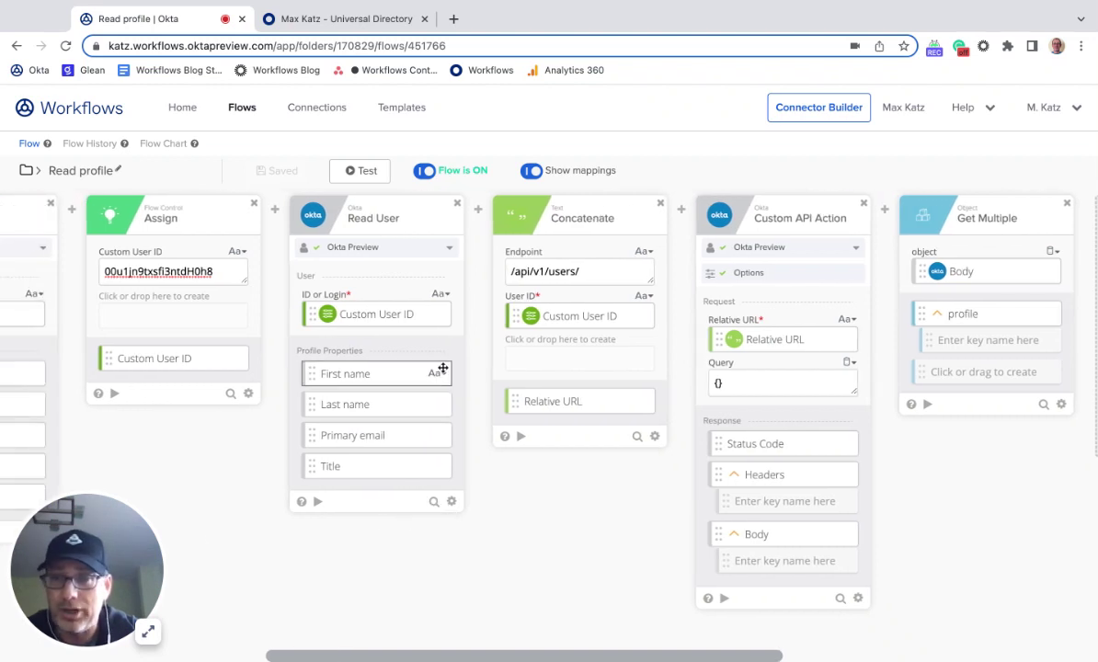
scroll(442, 367, left, 4)
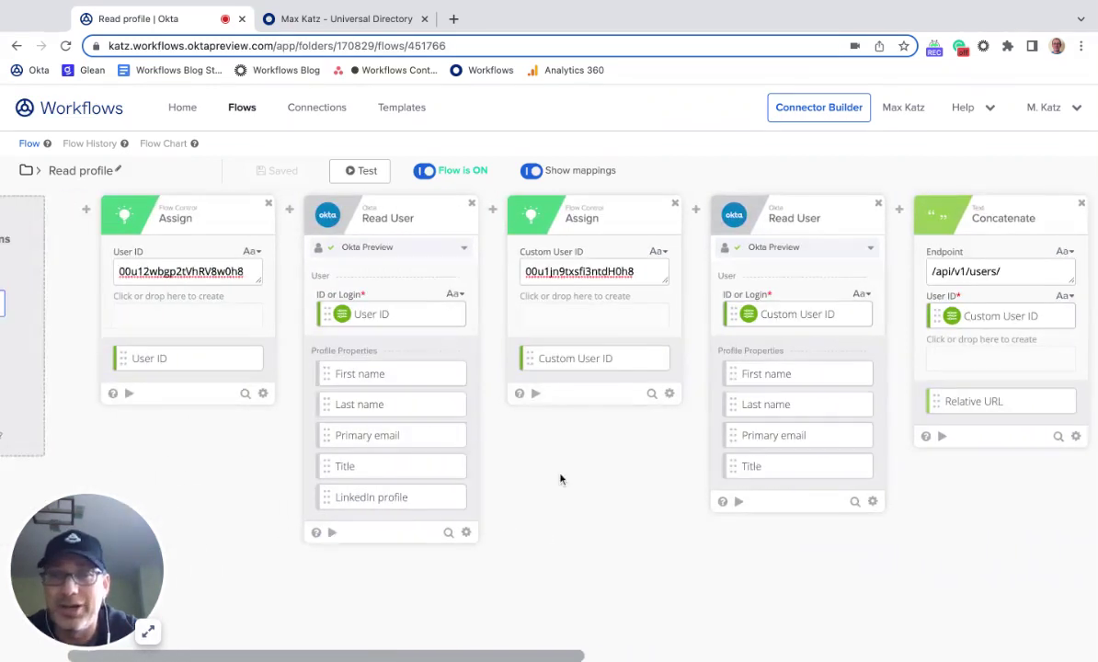
scroll(273, 487, left, 1)
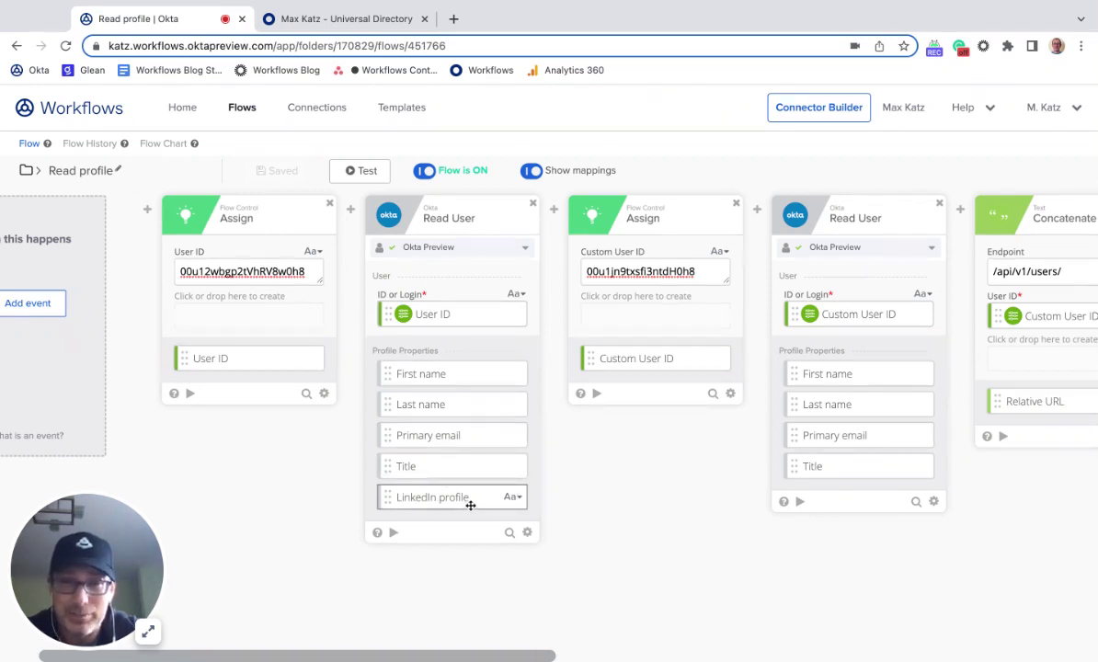
click(528, 534)
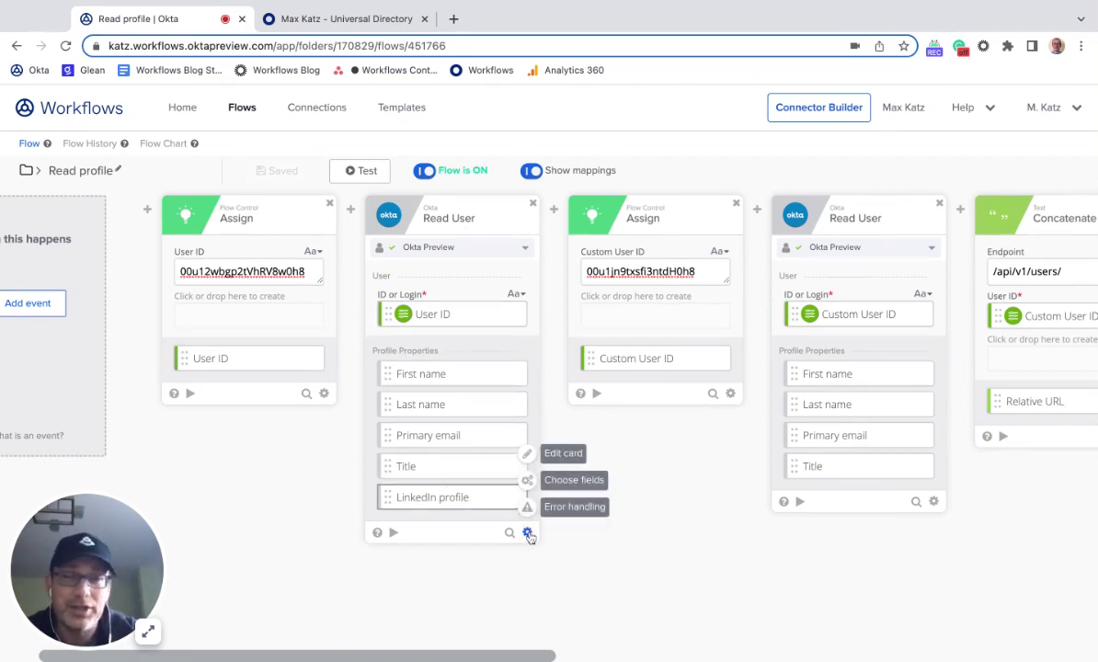
Step: In Choose fields, tick LinkedIn profile under Profile Properties and save it as a card output
click(571, 481)
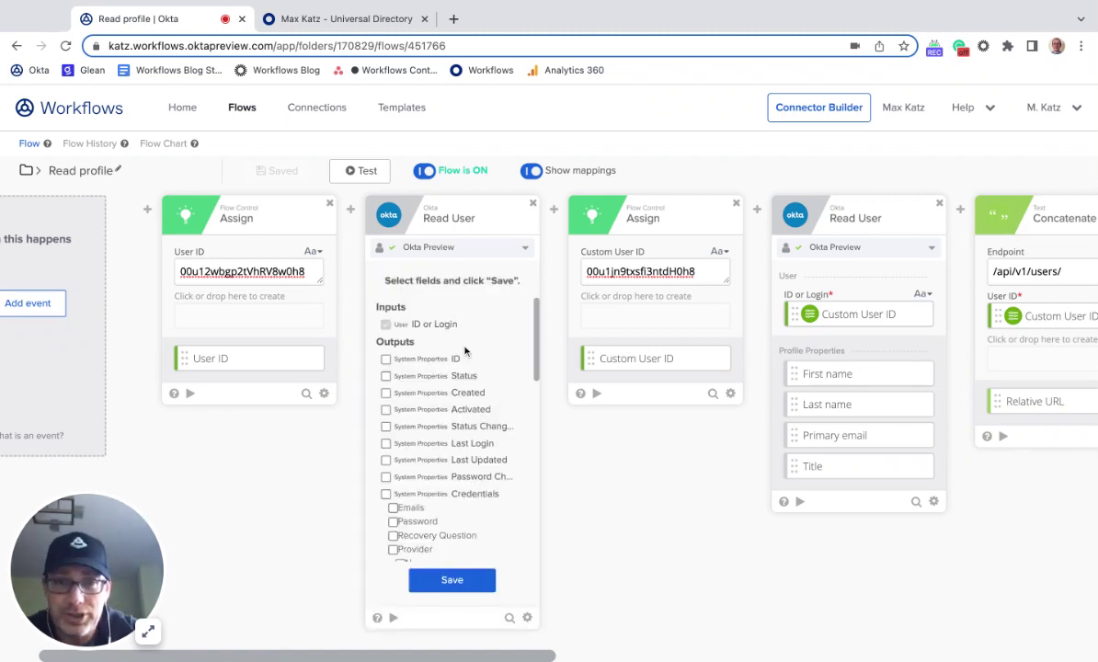
scroll(465, 350, down, 5)
scroll(465, 350, down, 5)
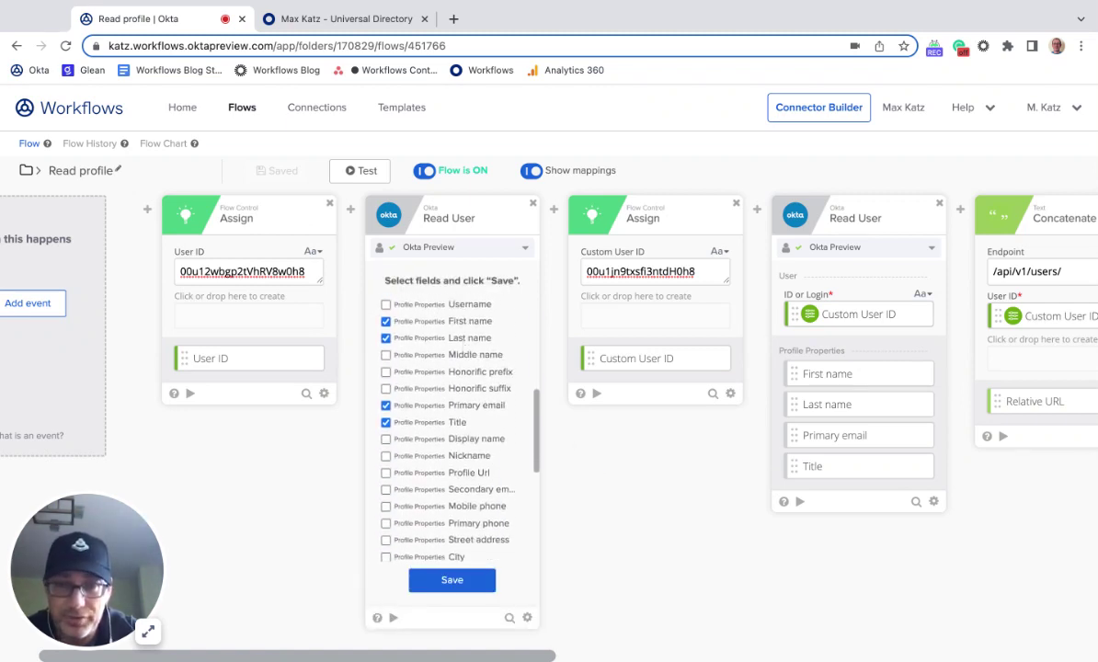
scroll(460, 424, down, 3)
click(385, 546)
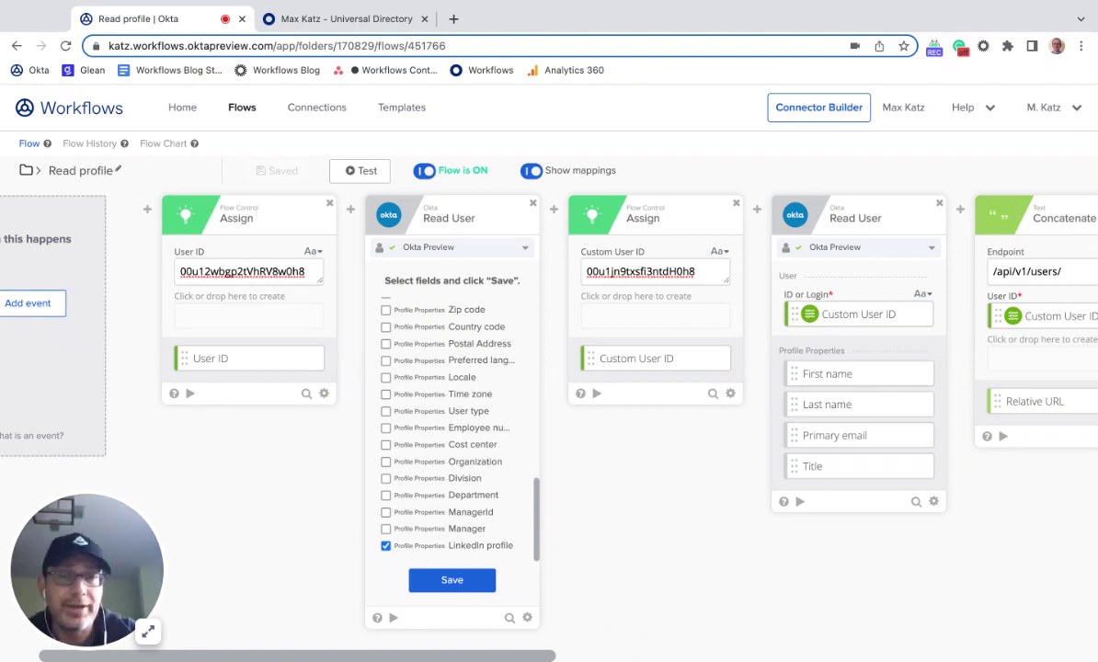
click(451, 579)
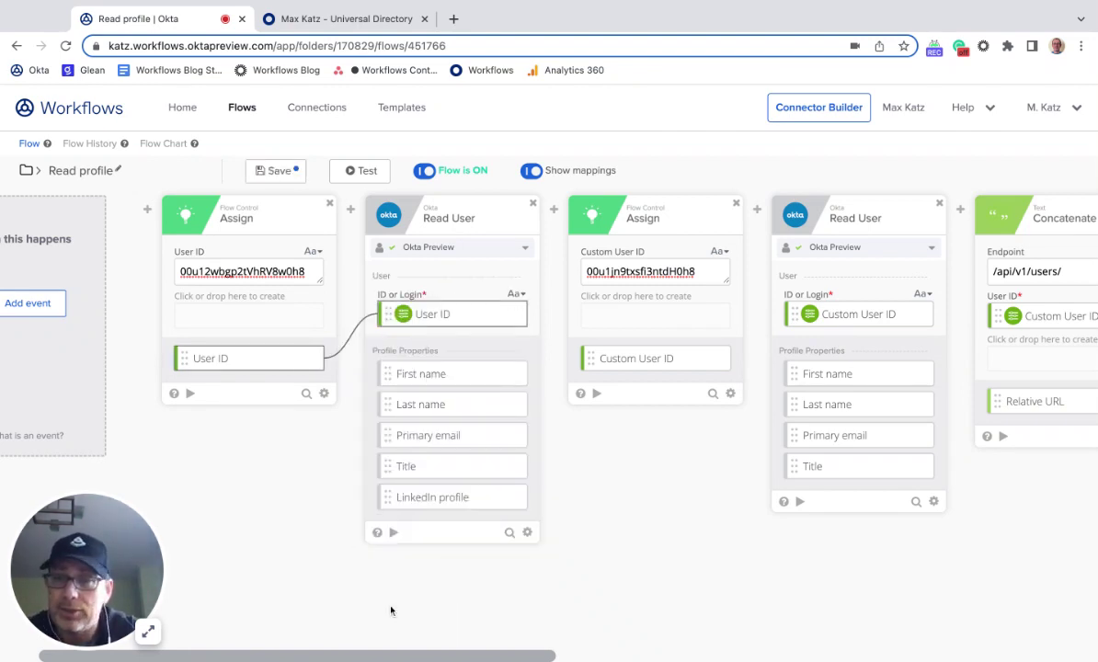
Step: Replace the mapped User ID in ID or Login with the copied literal user ID and test the card
double_click(244, 272)
key(ctrl+c)
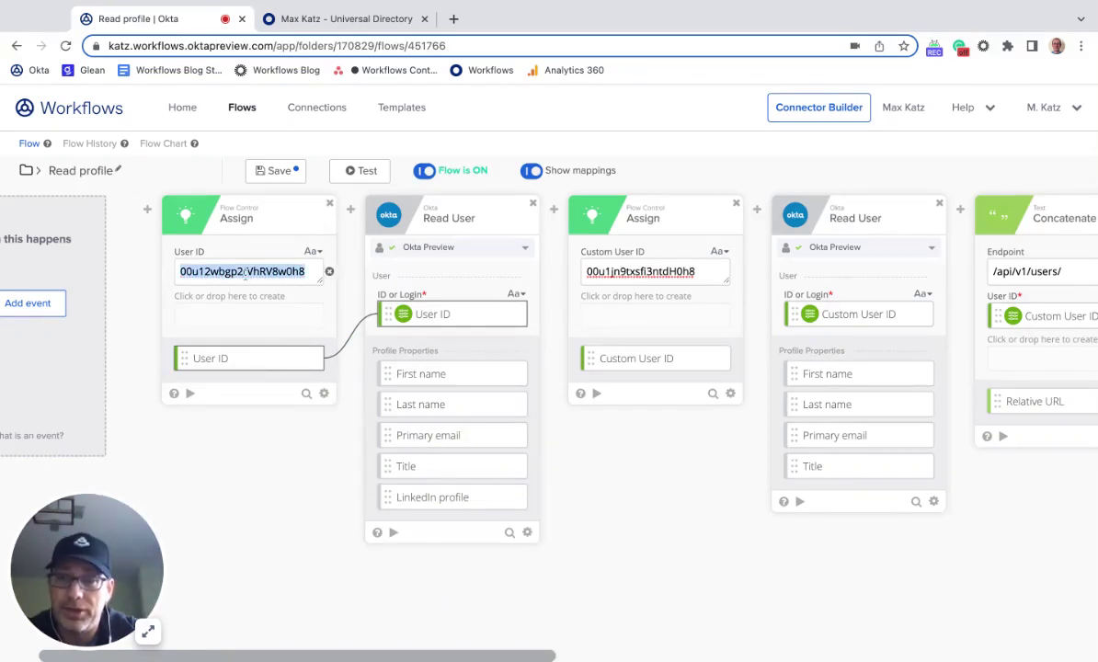
click(500, 313)
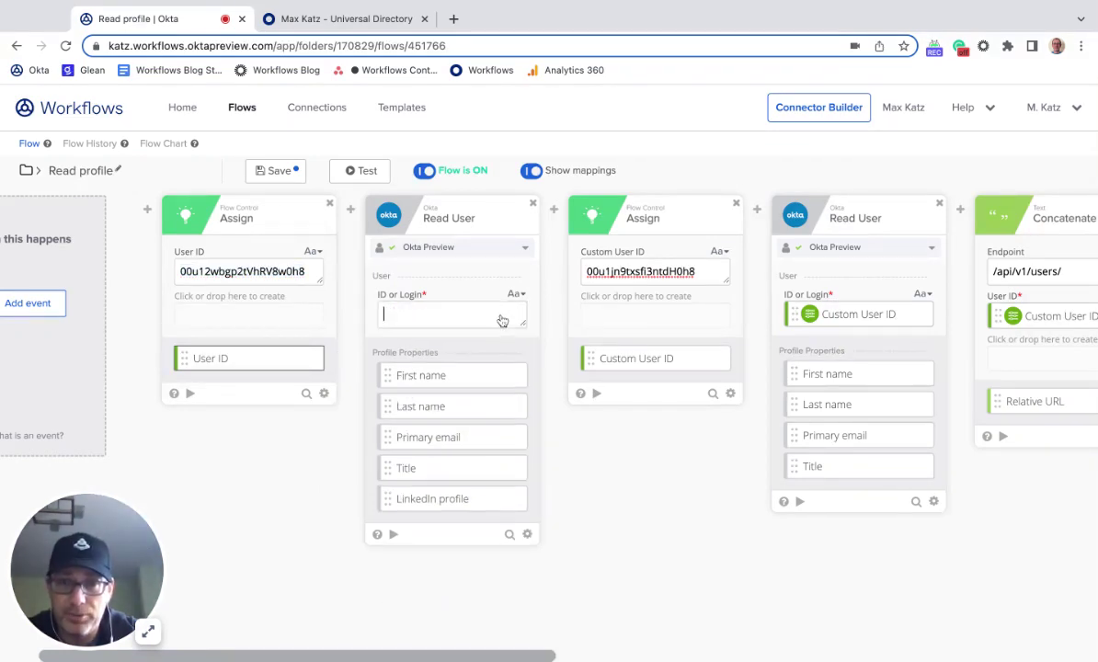
key(ctrl+v)
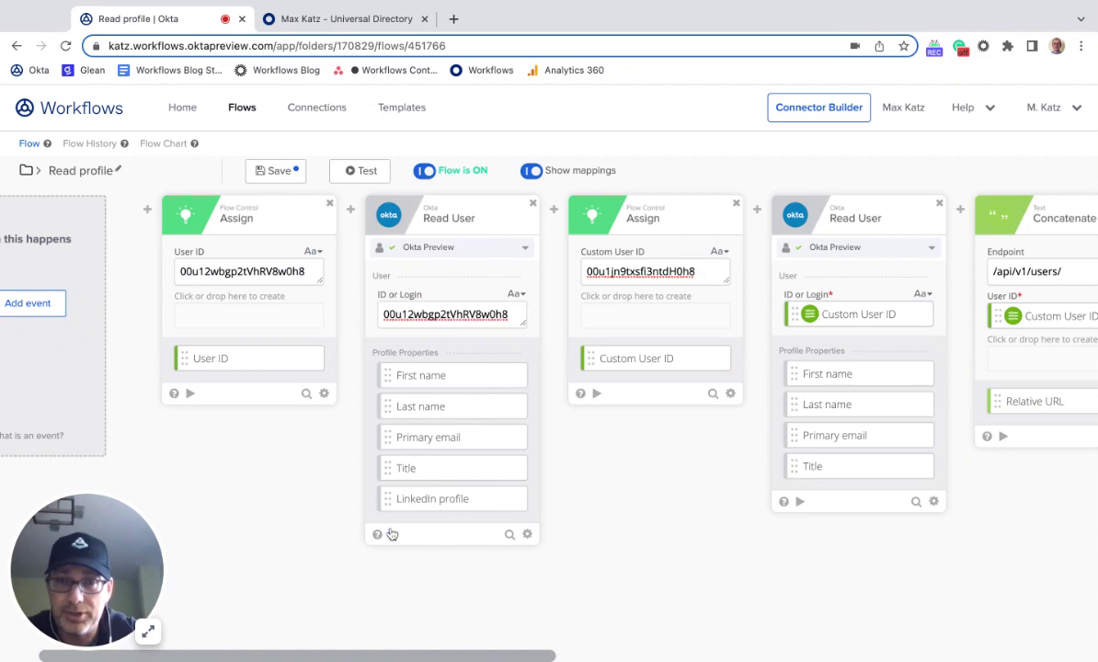
click(392, 534)
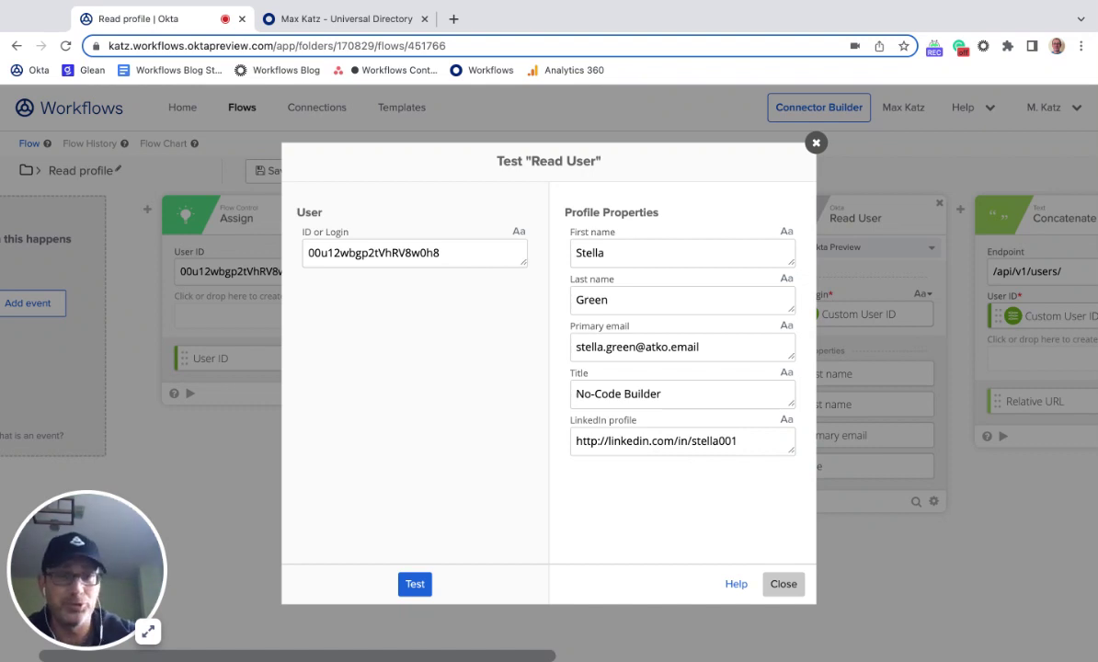
click(788, 587)
Step: Map Assign's User ID back into the first Read User card's ID or Login
drag(268, 366, 456, 315)
scroll(661, 585, right, 2)
scroll(661, 585, right, 3)
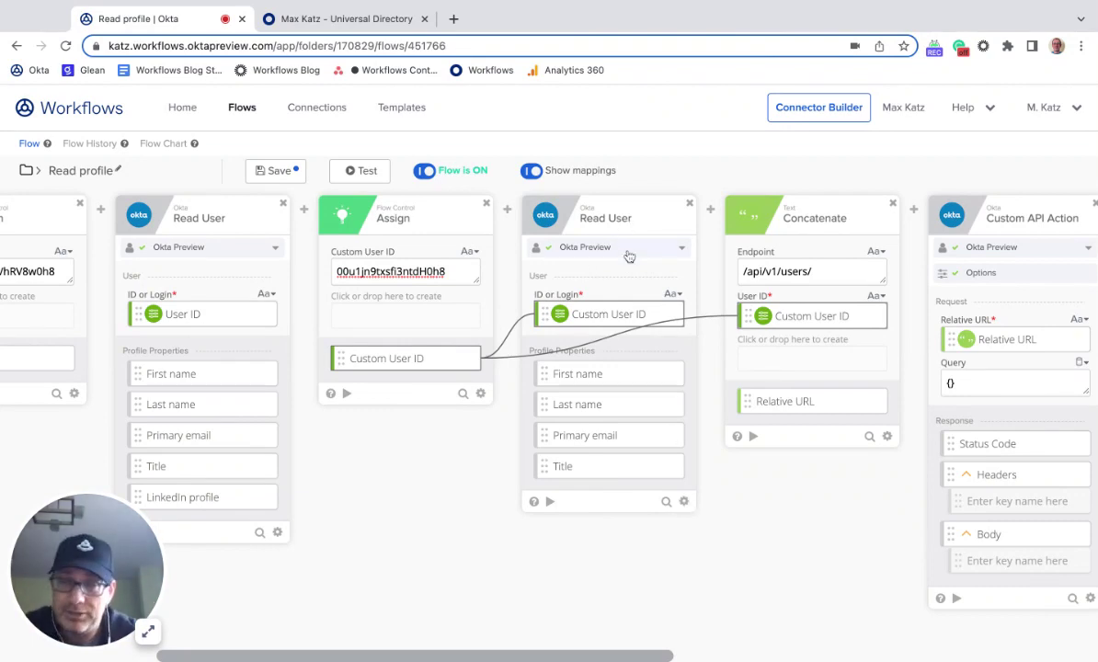
Step: Review the second Read User card's selectable fields without adding any, then drag Custom User ID into its ID or Login
click(685, 504)
click(731, 449)
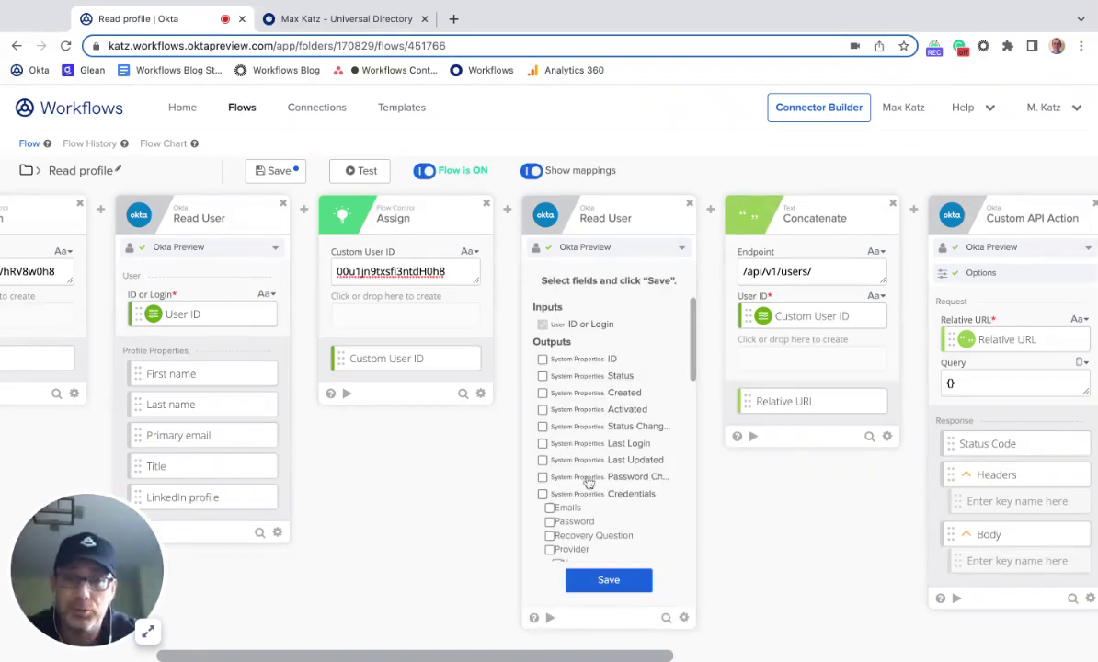
scroll(608, 484, down, 10)
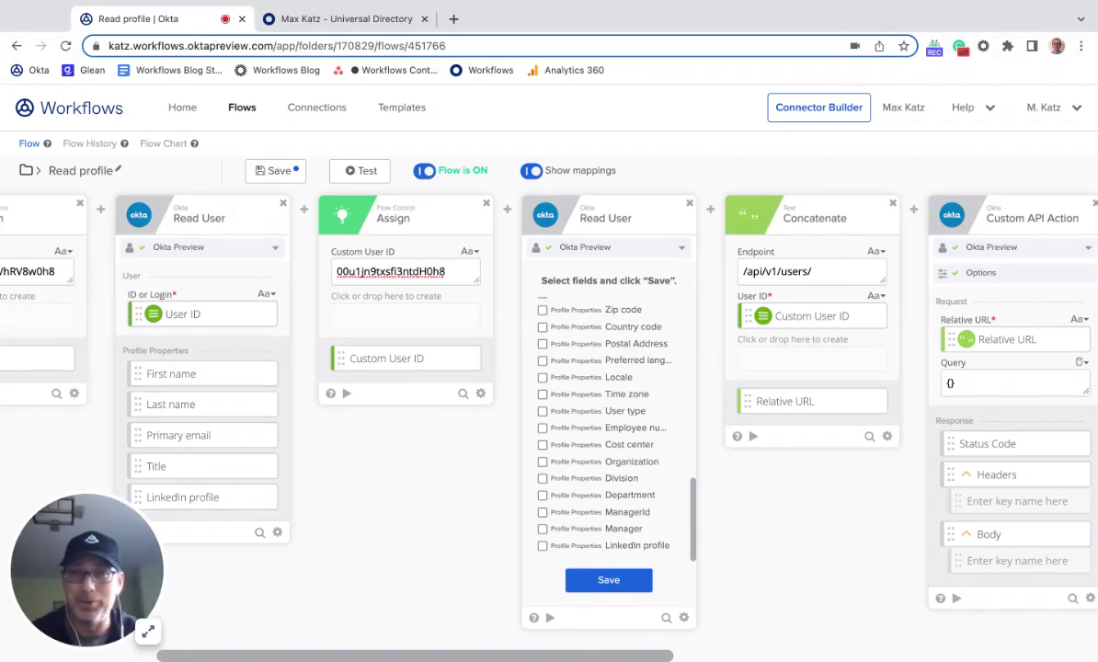
click(618, 580)
drag(386, 357, 607, 314)
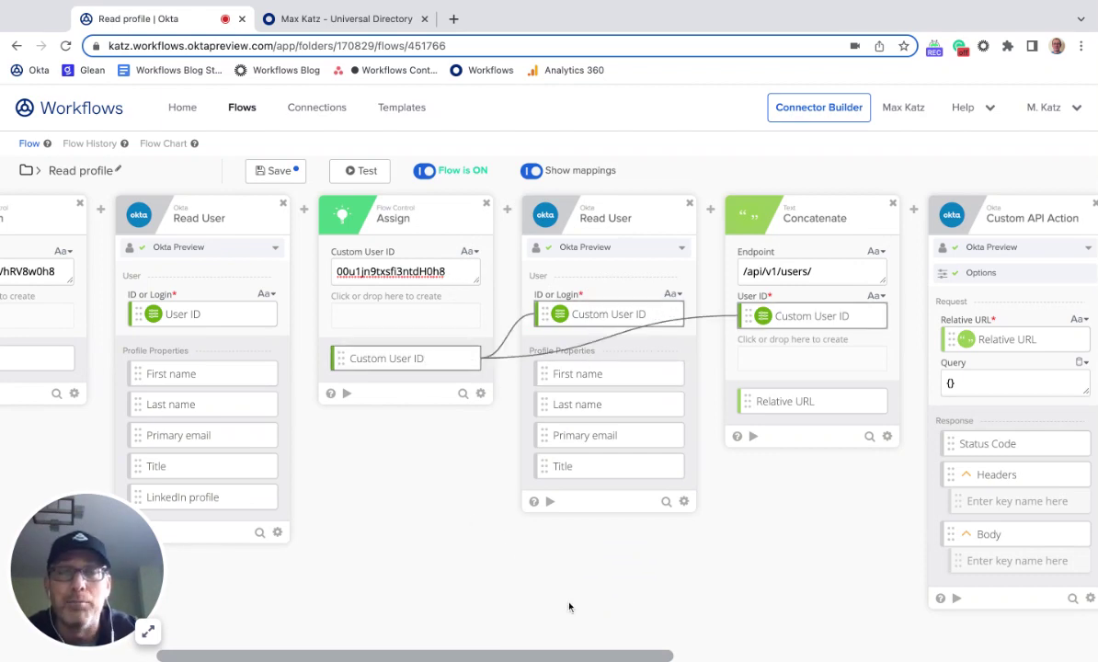
scroll(569, 608, right, 3)
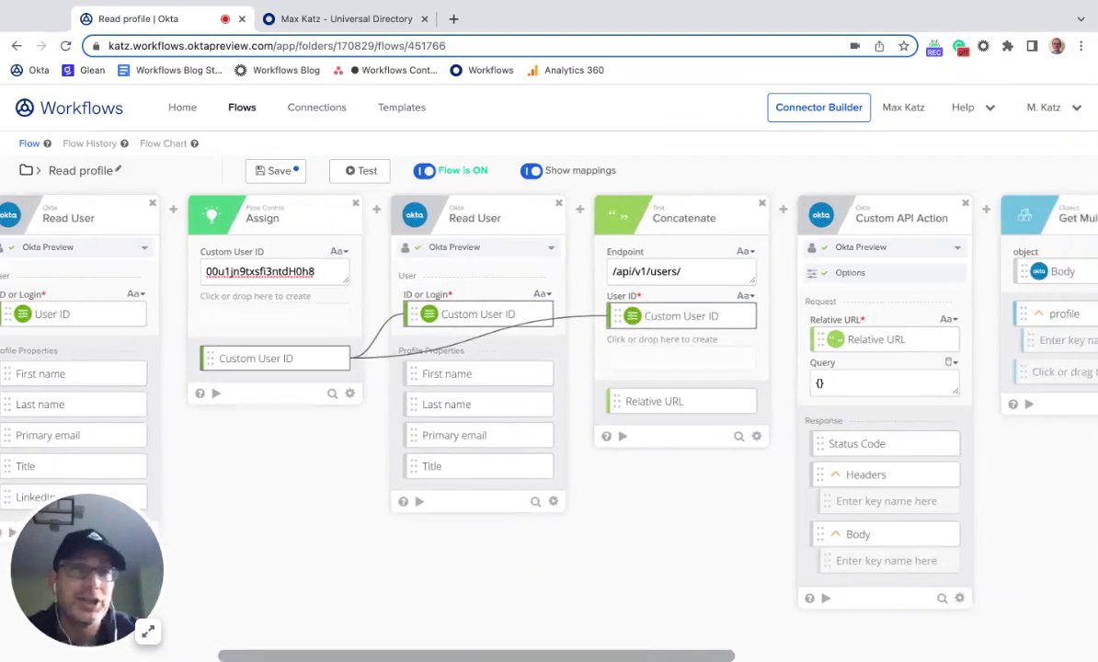
scroll(586, 579, right, 2)
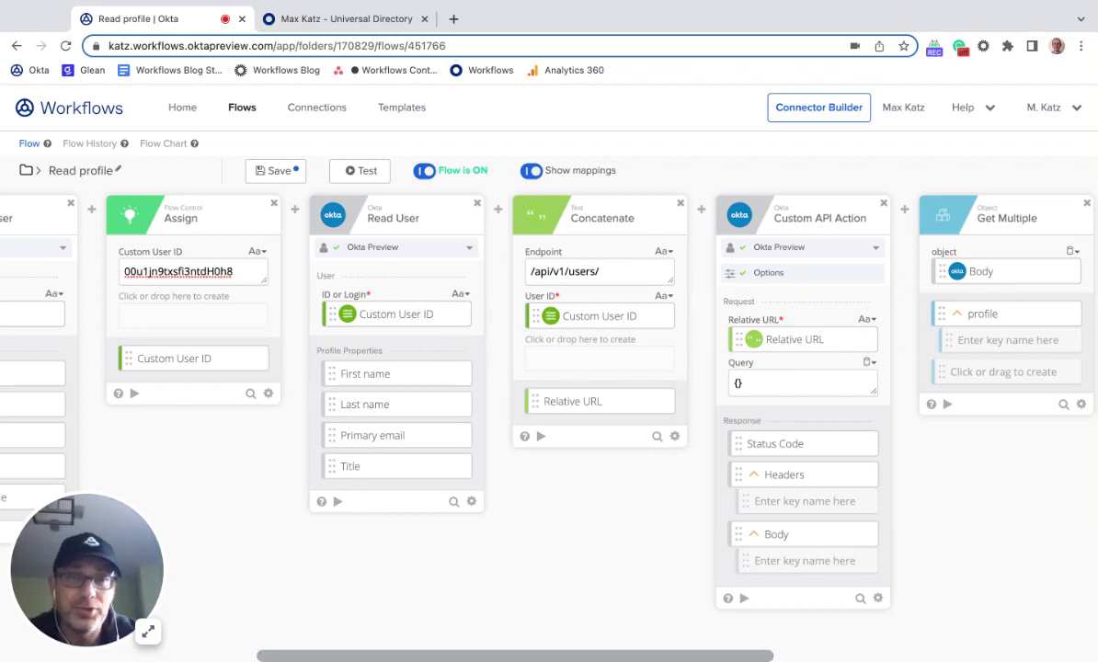
scroll(540, 464, right, 2)
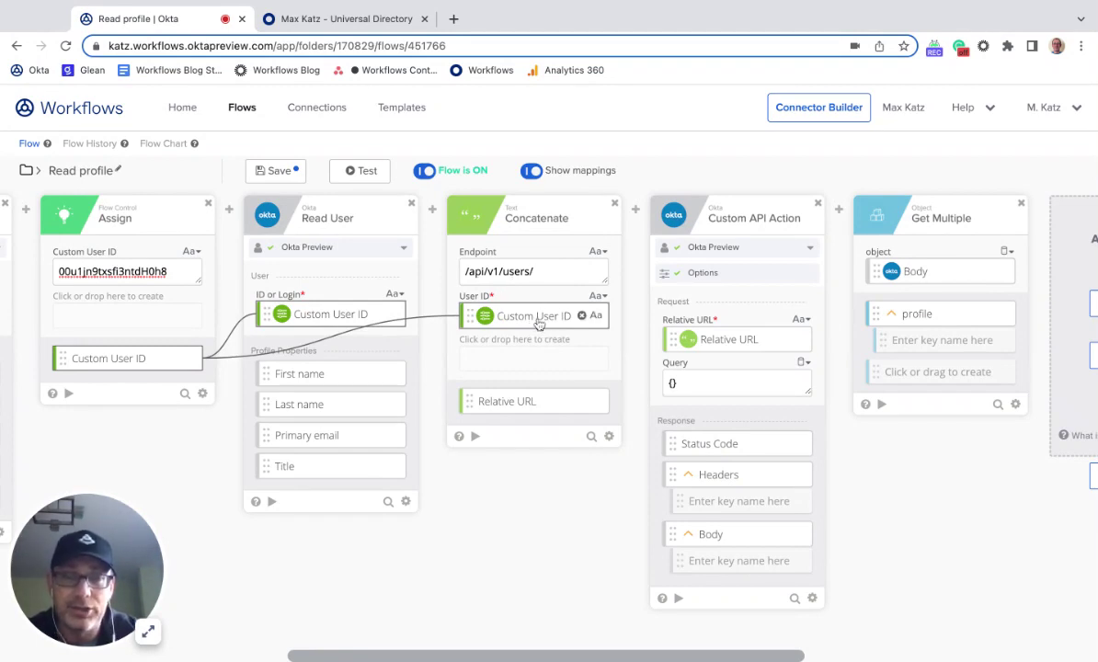
scroll(562, 497, right, 2)
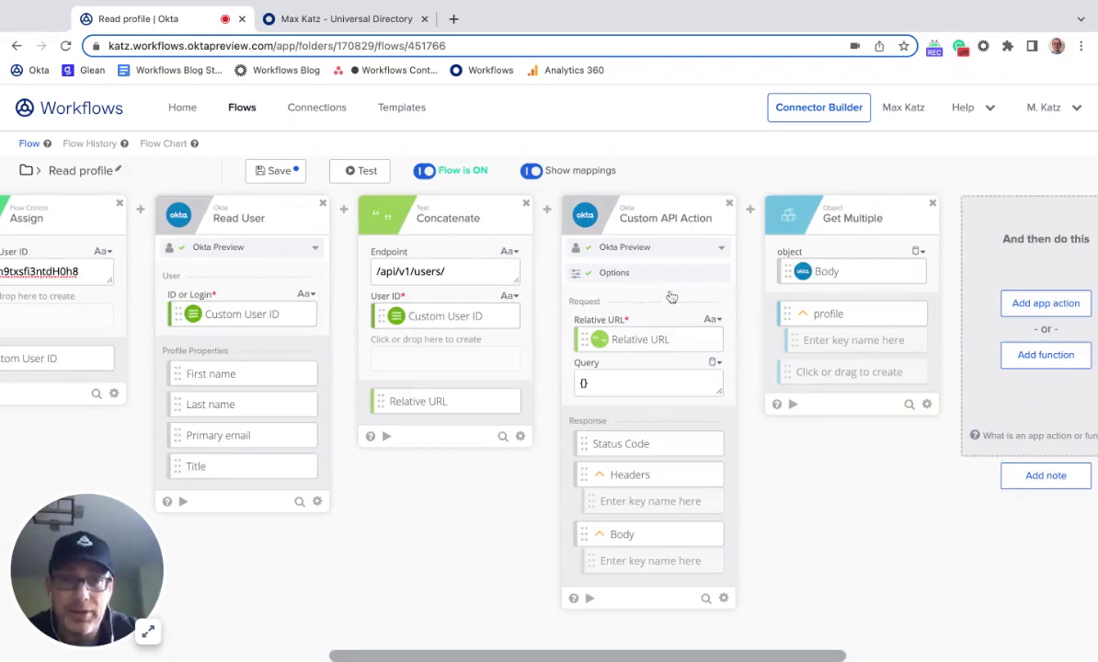
mouse_move(658, 352)
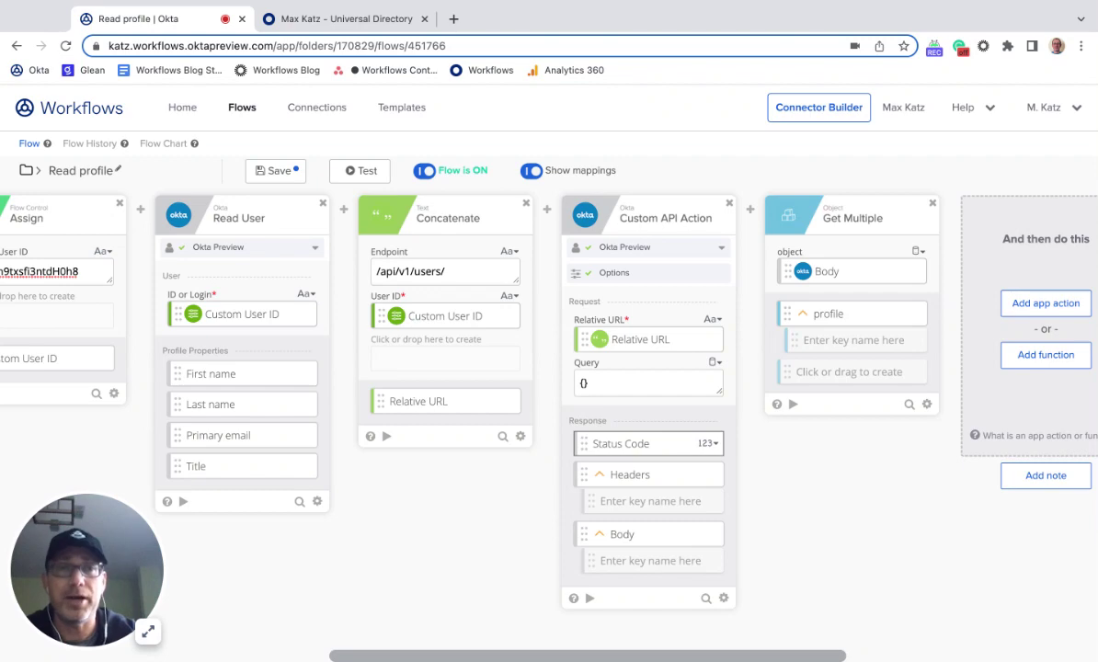
click(273, 170)
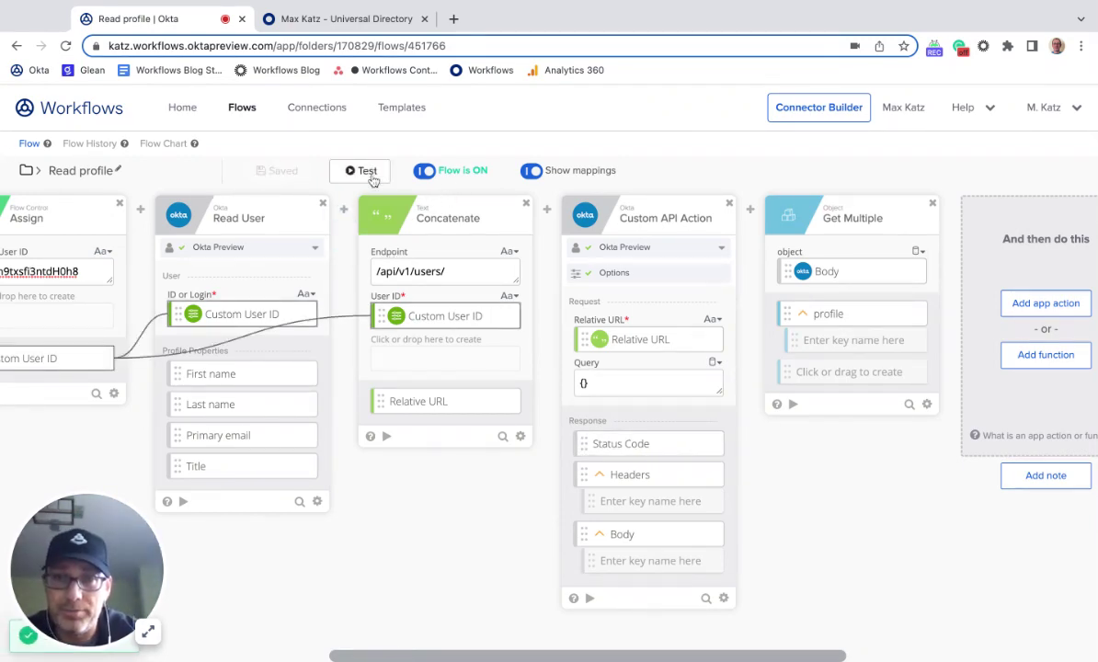
Step: Test the flow, check the Relative URL, and expand profile in the response Body to locate portfolioURL
click(371, 174)
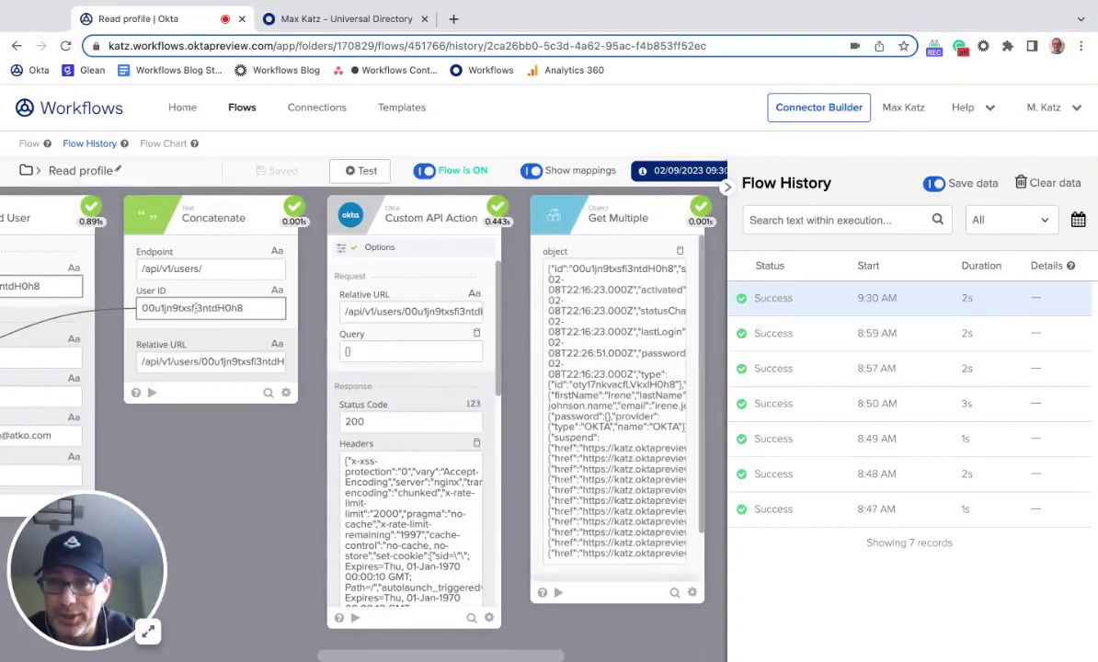
click(275, 364)
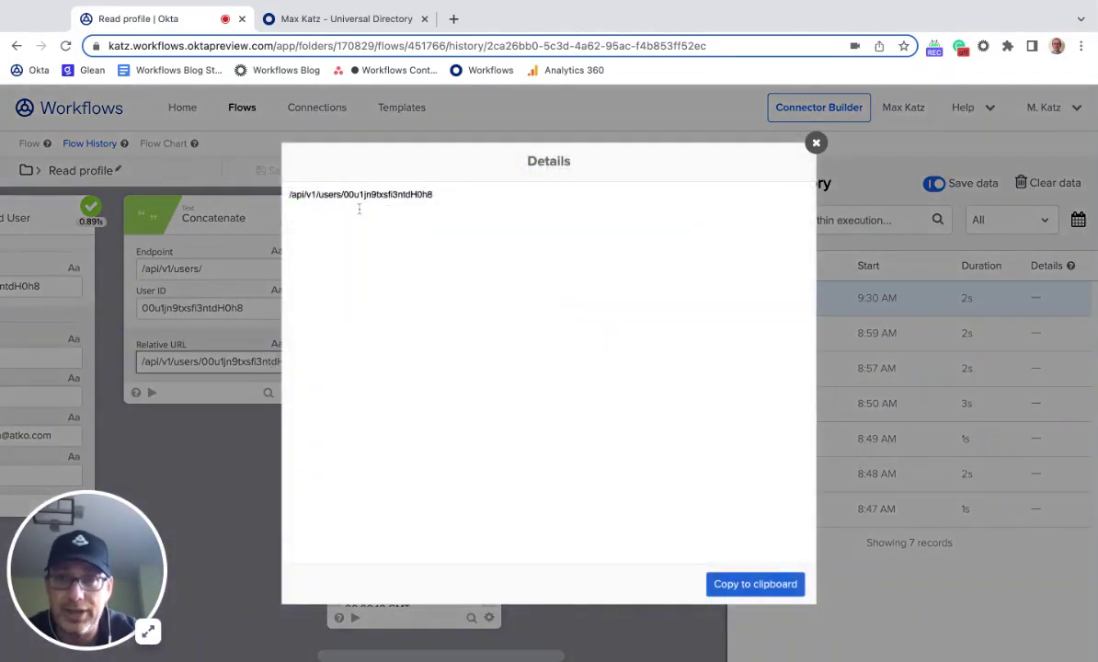
click(815, 141)
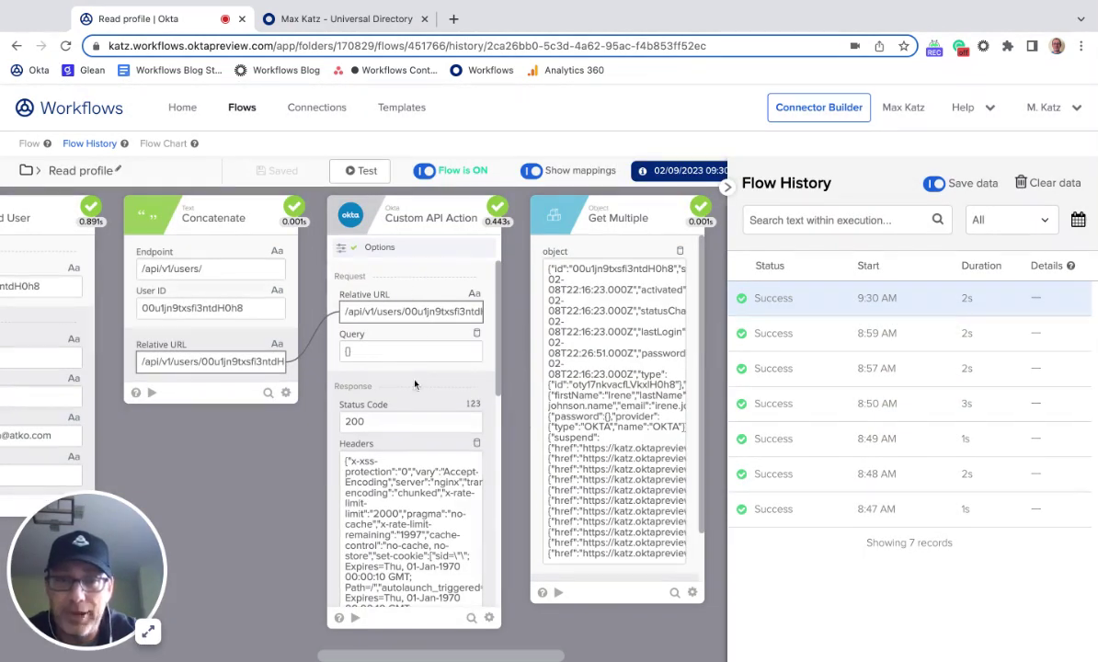
scroll(436, 439, down, 10)
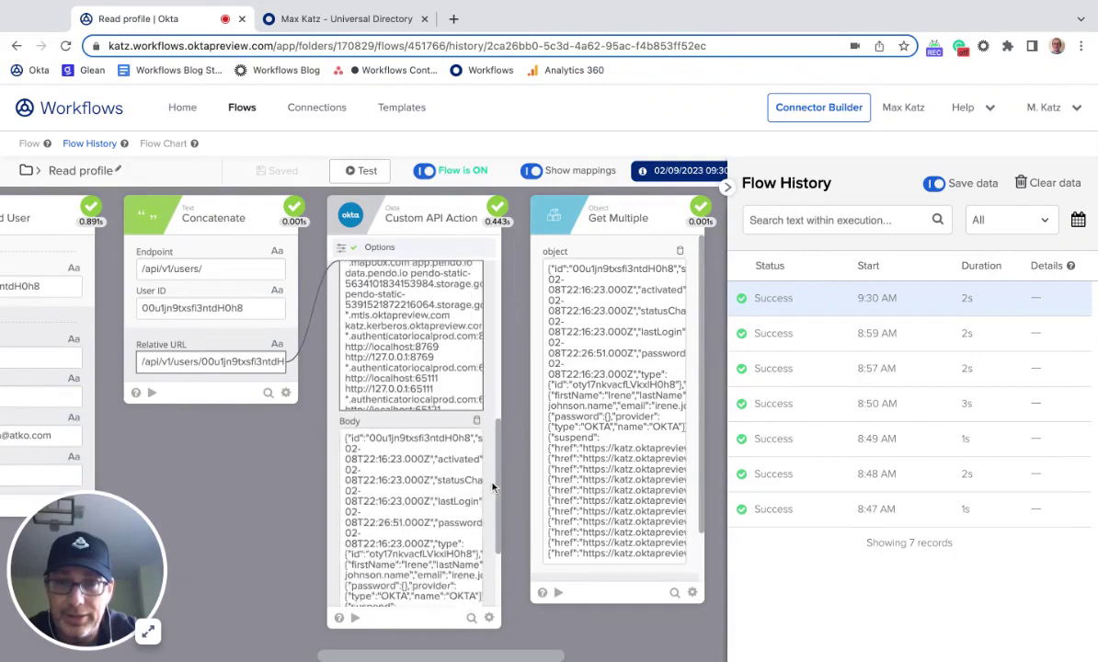
click(446, 329)
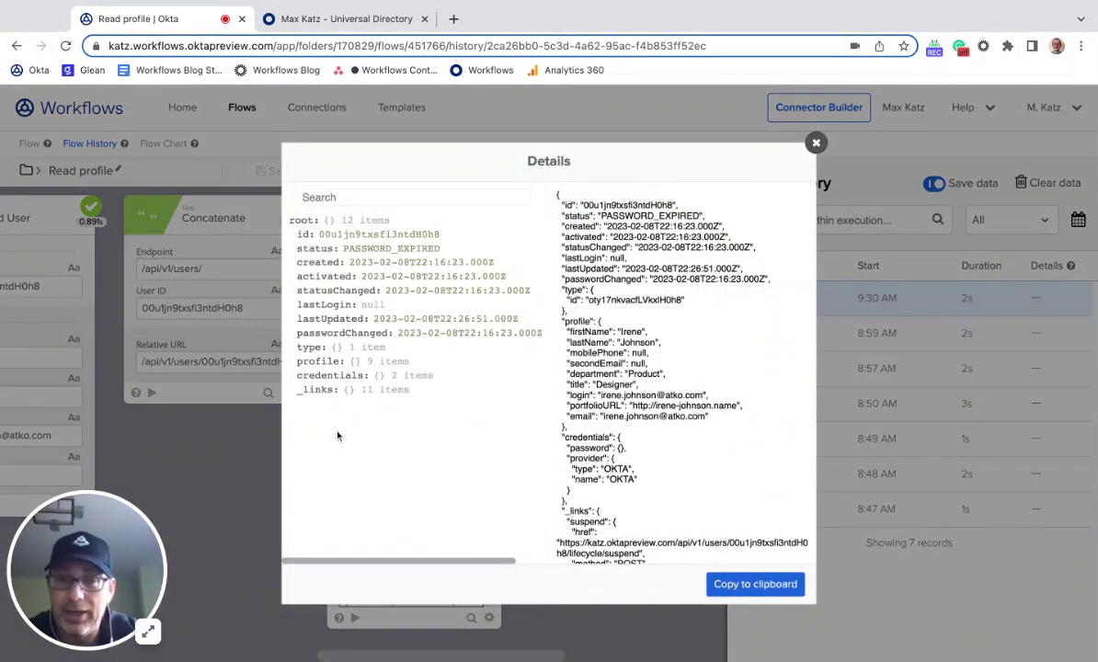
click(322, 363)
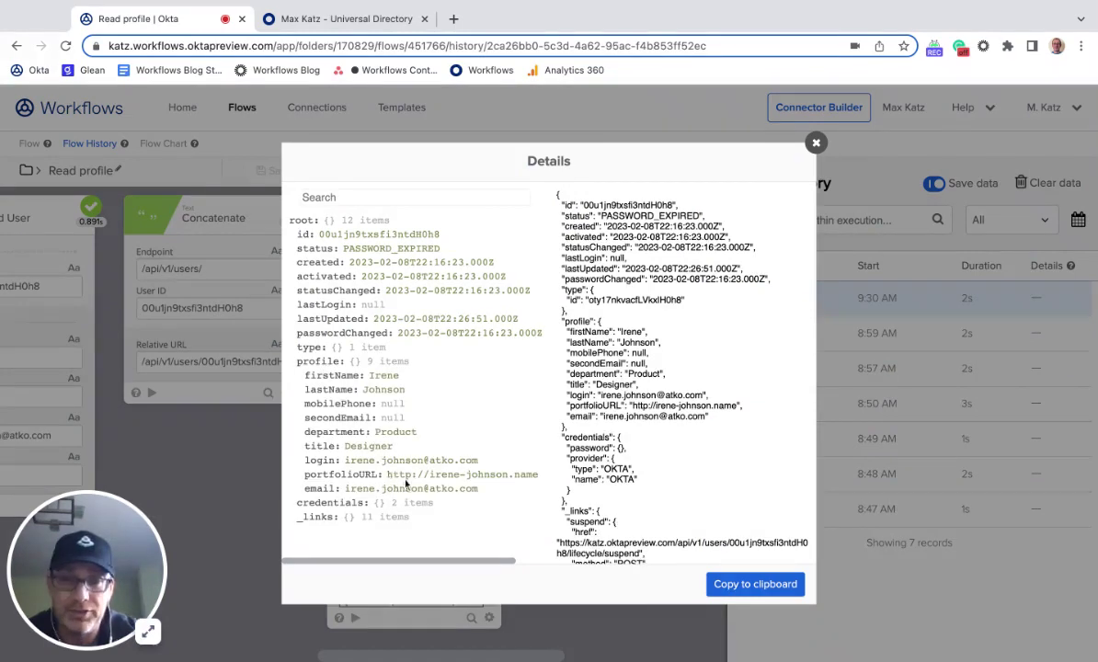
click(816, 143)
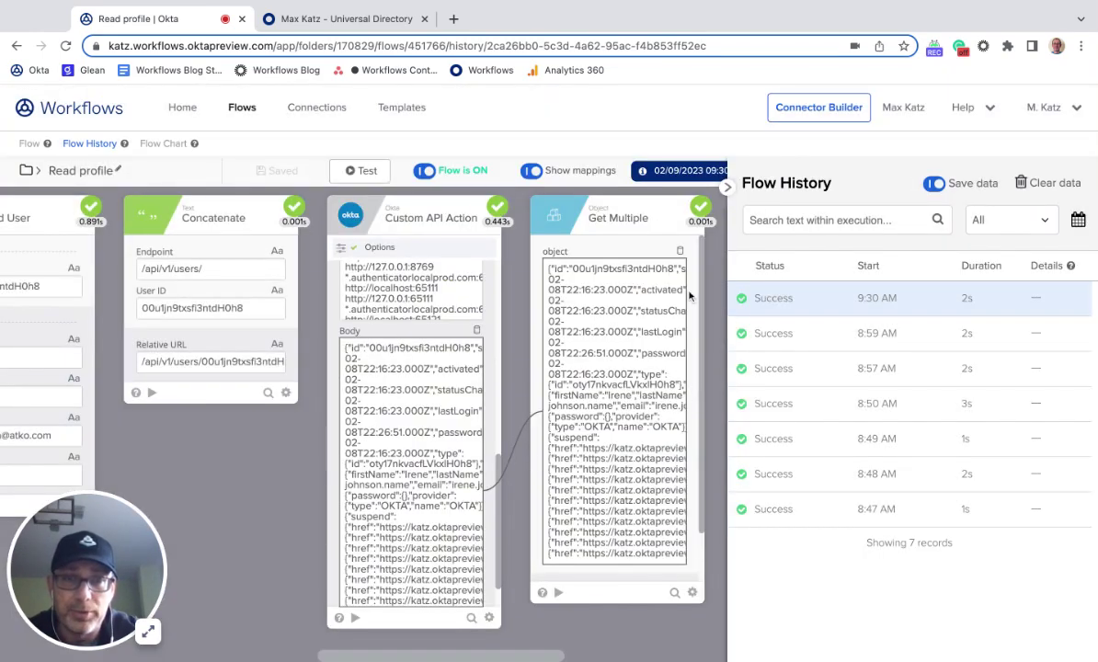
scroll(593, 515, down, 2)
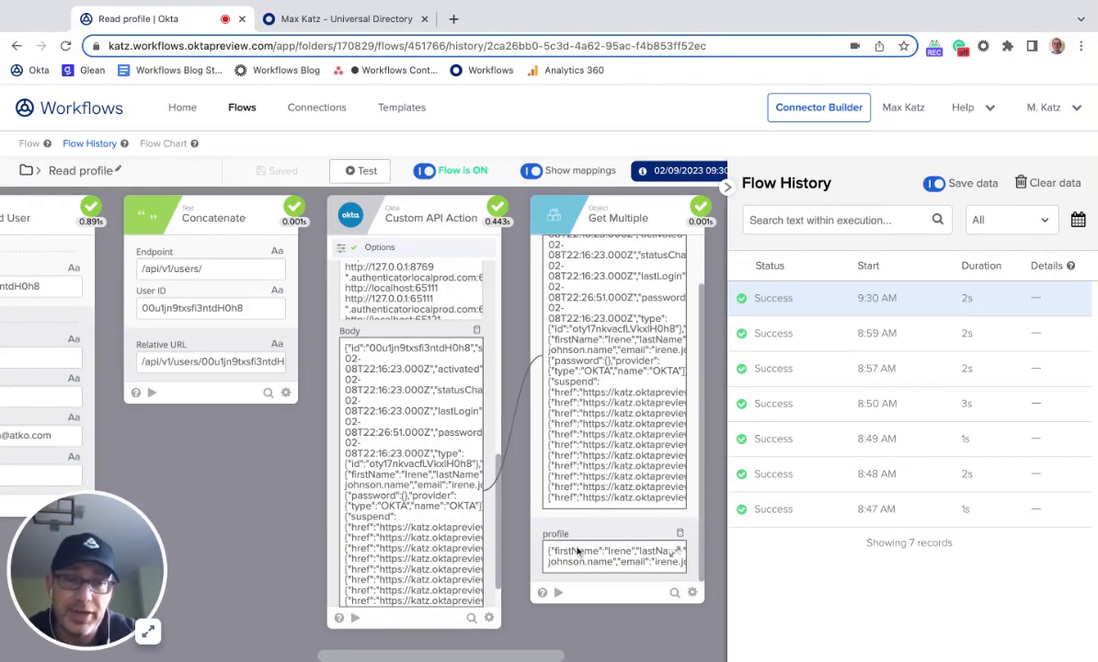
click(677, 552)
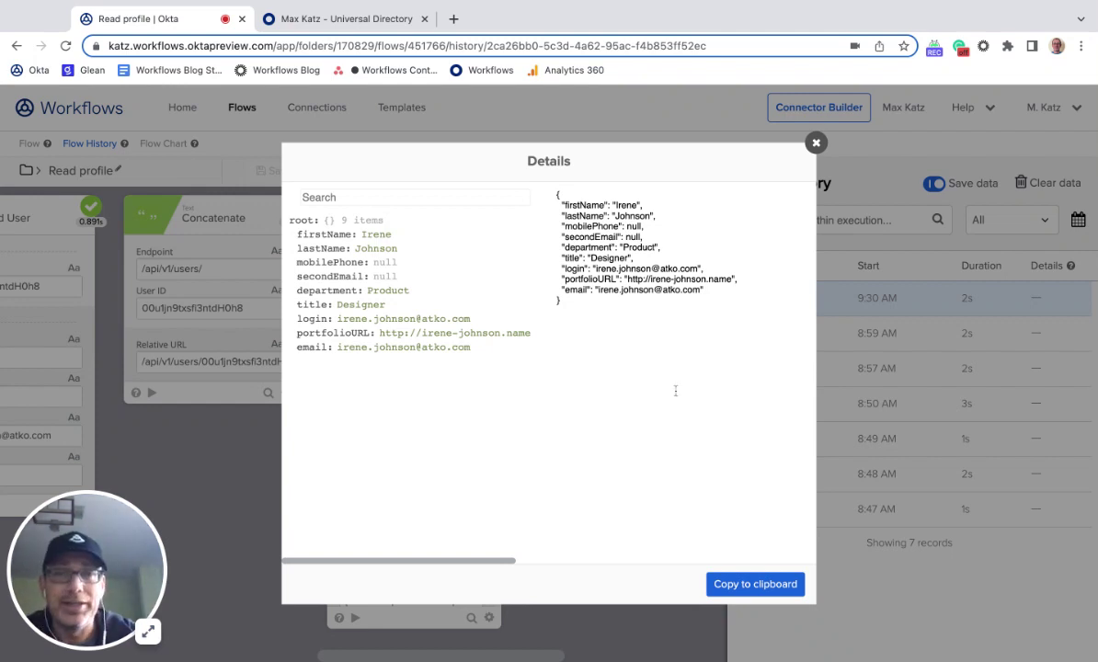
click(816, 143)
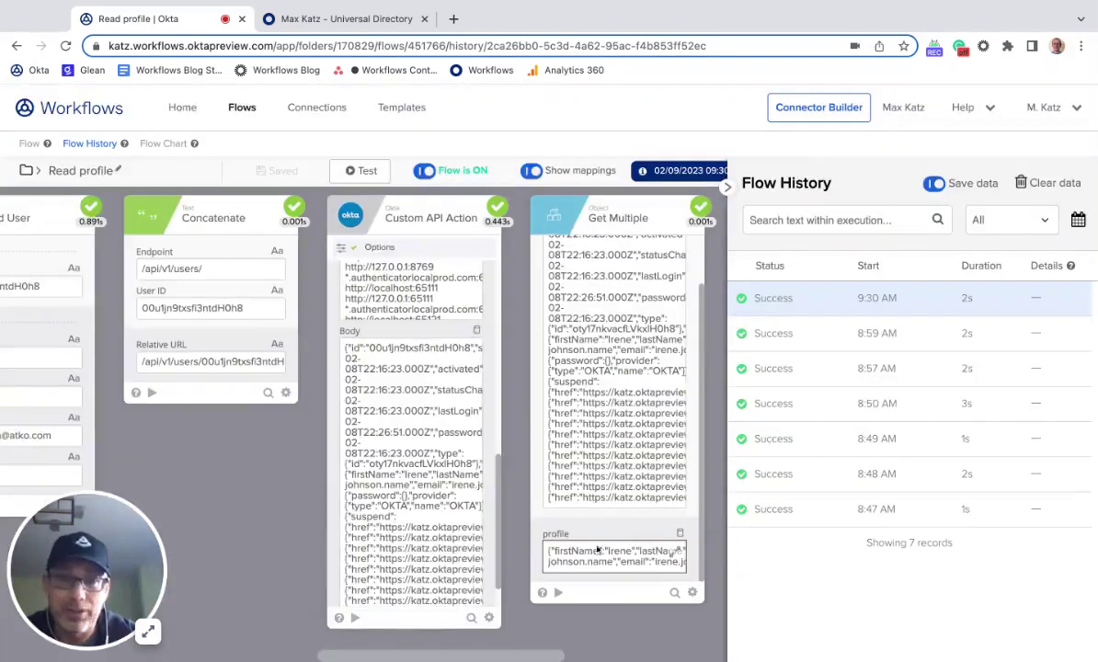
click(32, 144)
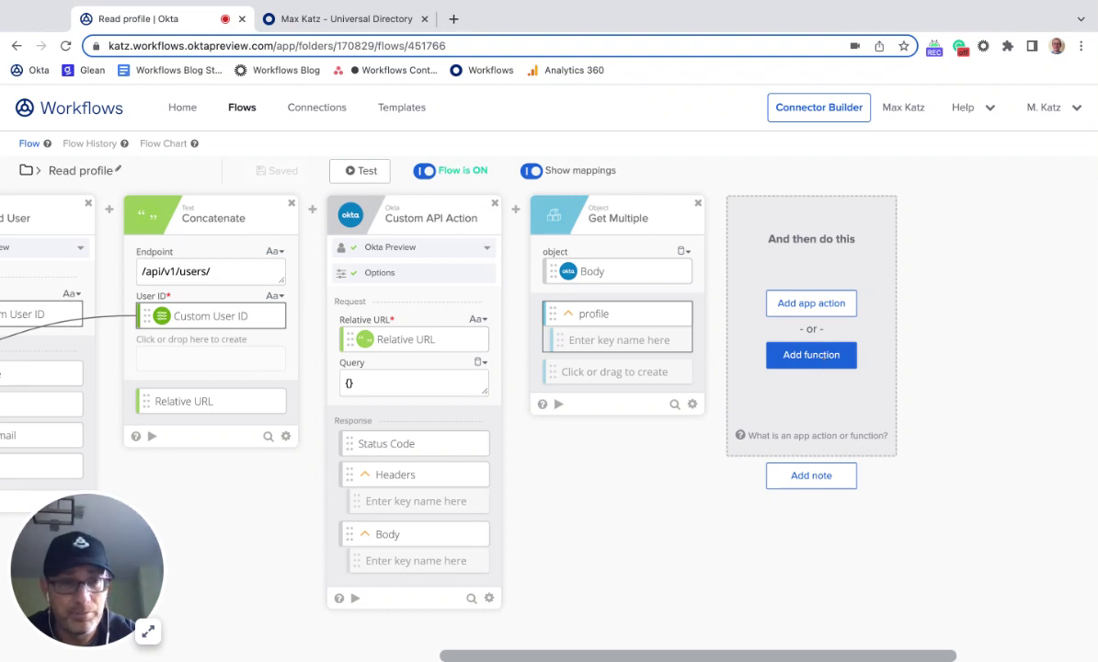
Step: Add a second Get Multiple card taking profile as its object and try an output key 'PortofioURL'
click(811, 355)
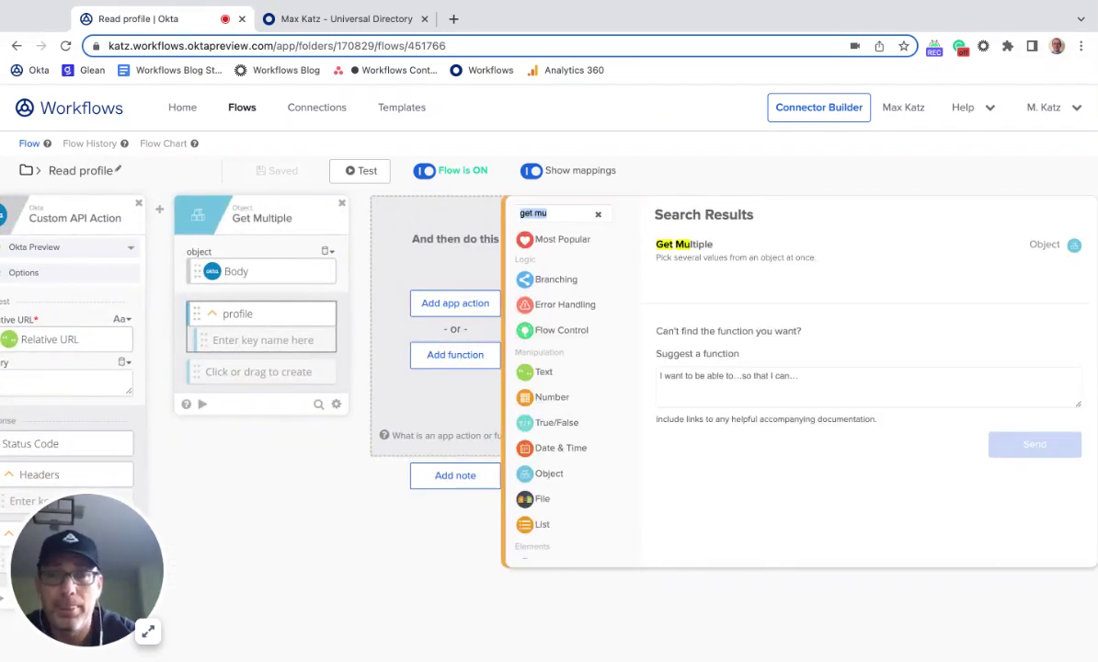
text(get mul)
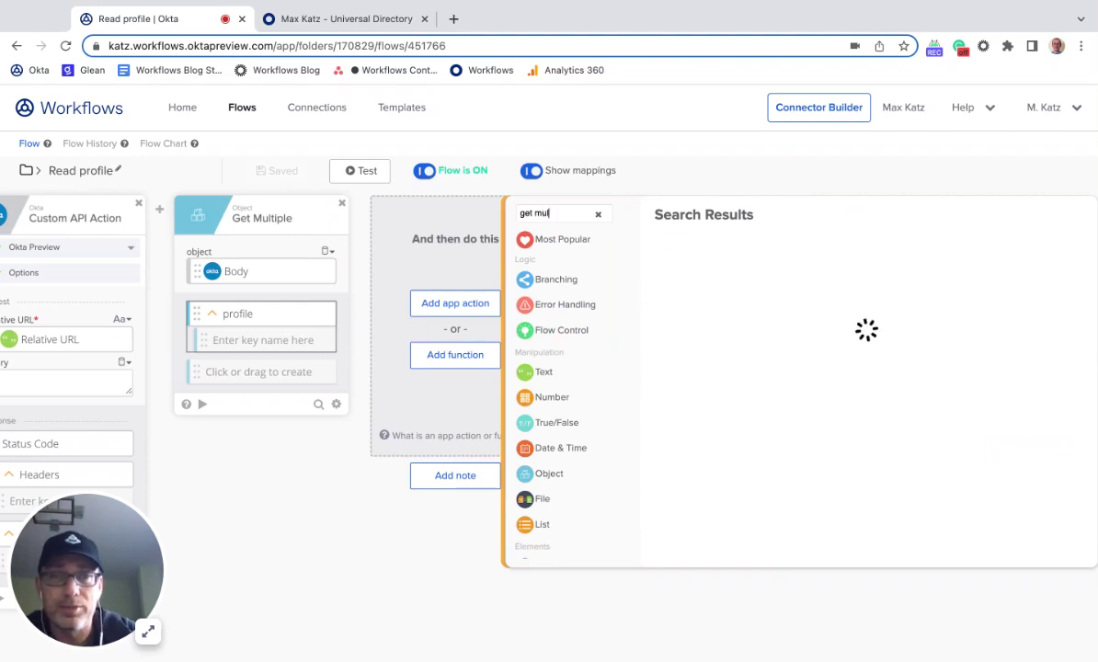
click(718, 243)
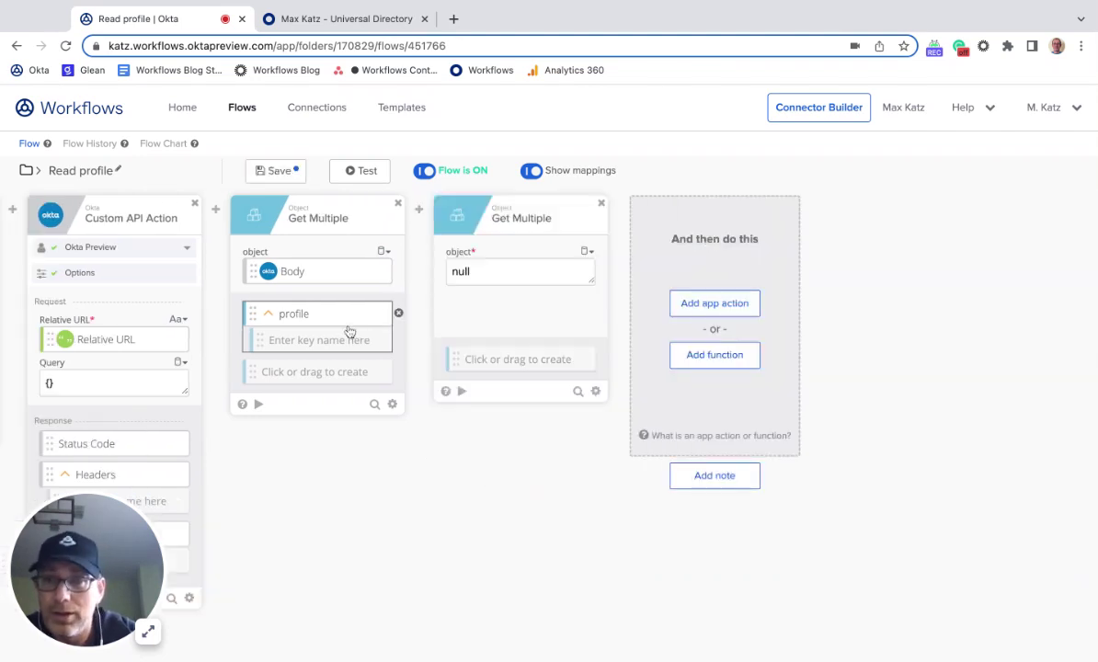
drag(333, 319, 520, 272)
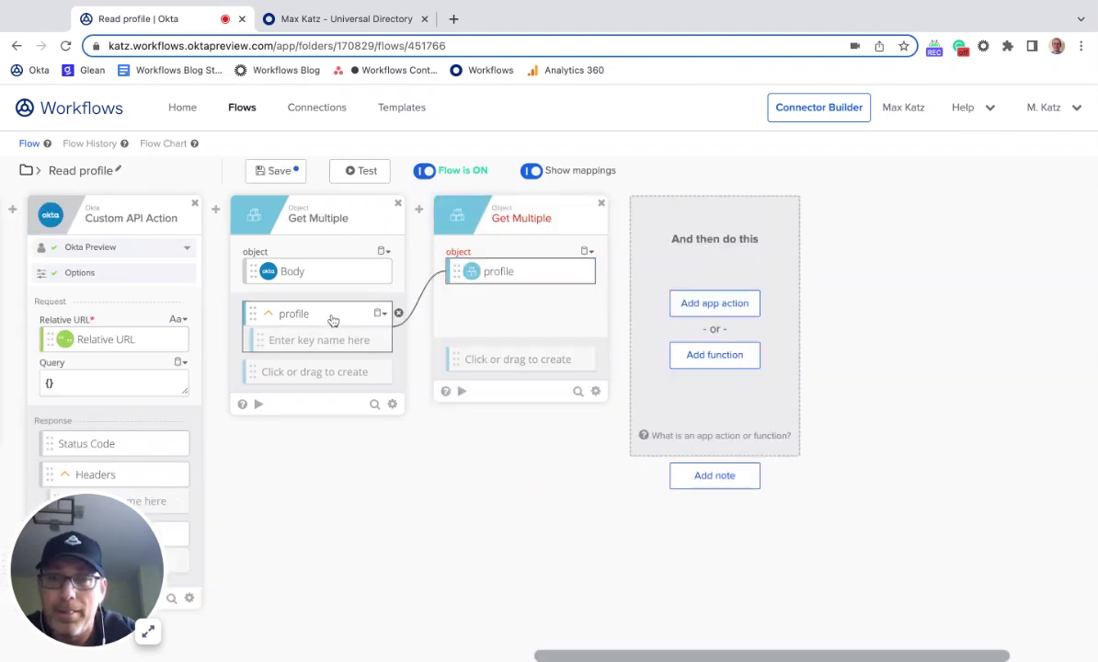
click(525, 363)
text(Po)
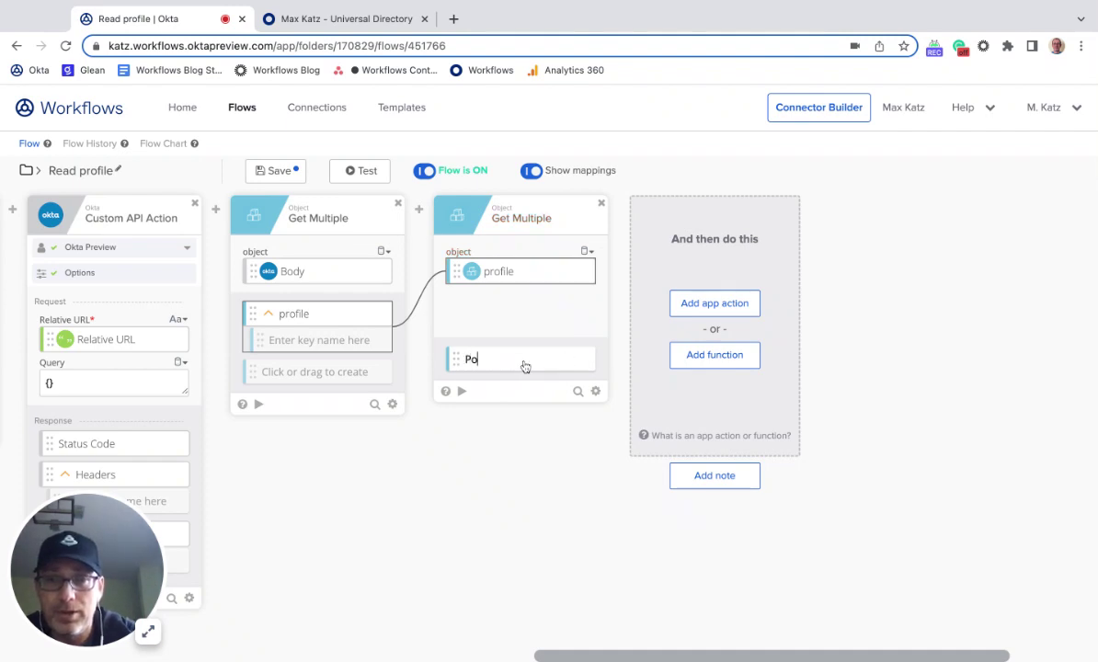
text(rto)
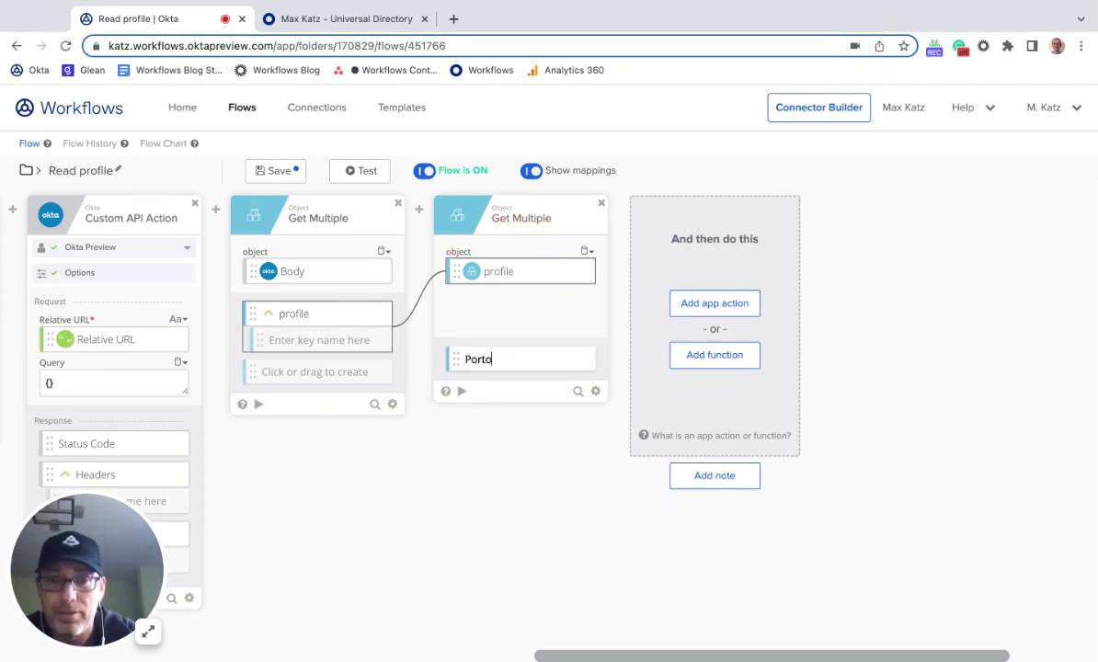
text(fioURL)
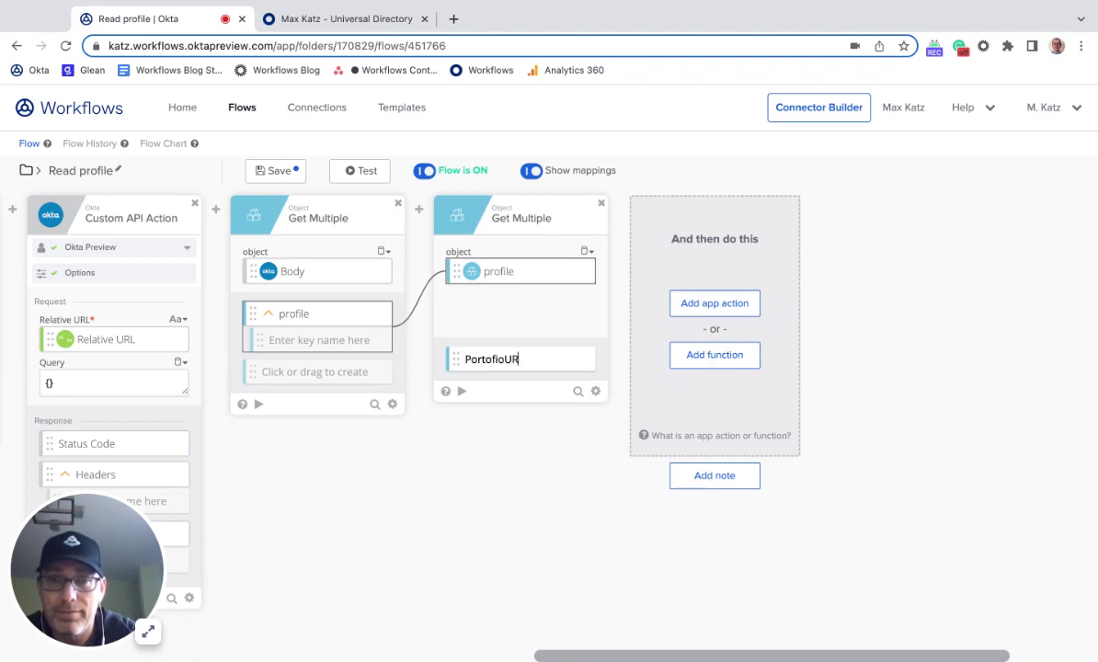
click(484, 499)
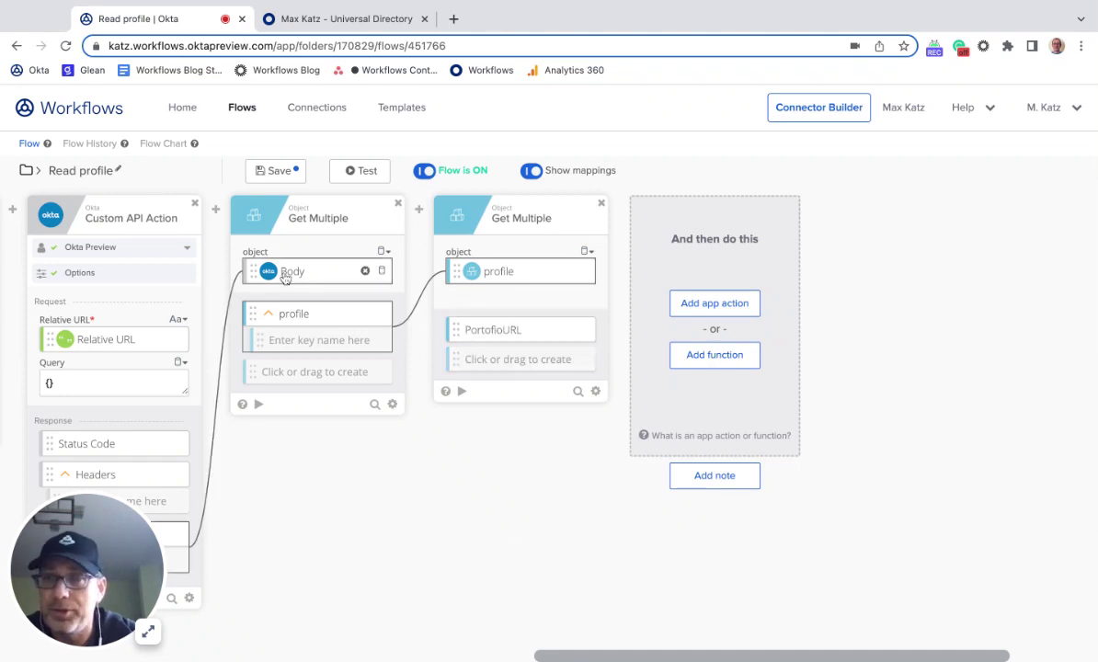
Step: Check the latest run's profile data for the exact portfolioURL key spelling, then return to the editor
click(92, 144)
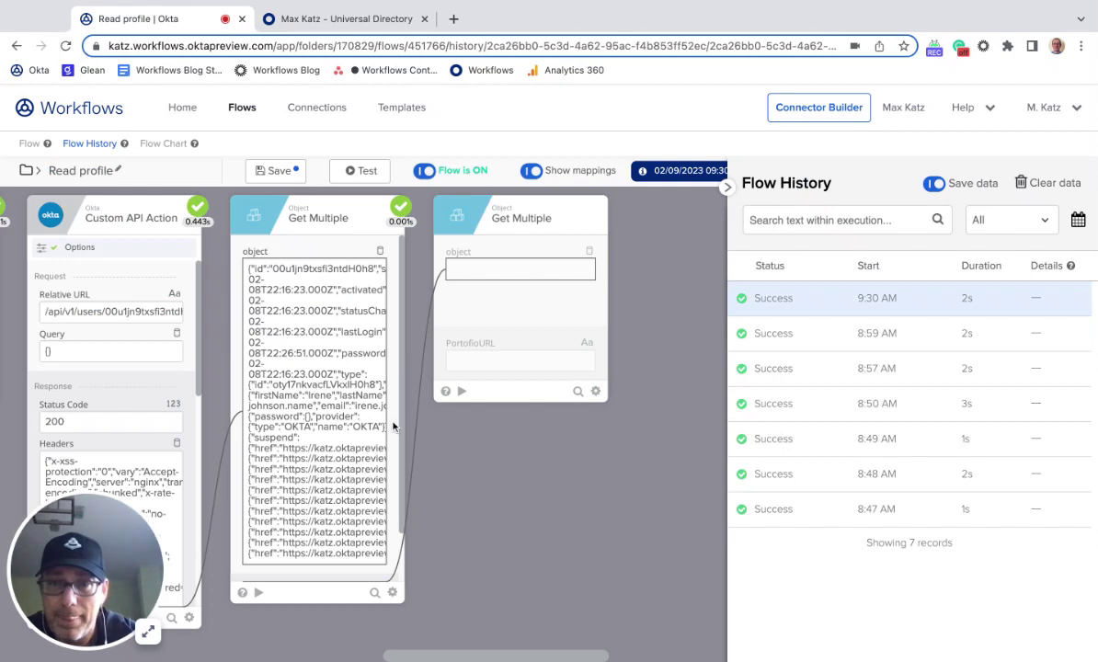
scroll(373, 423, down, 2)
click(359, 555)
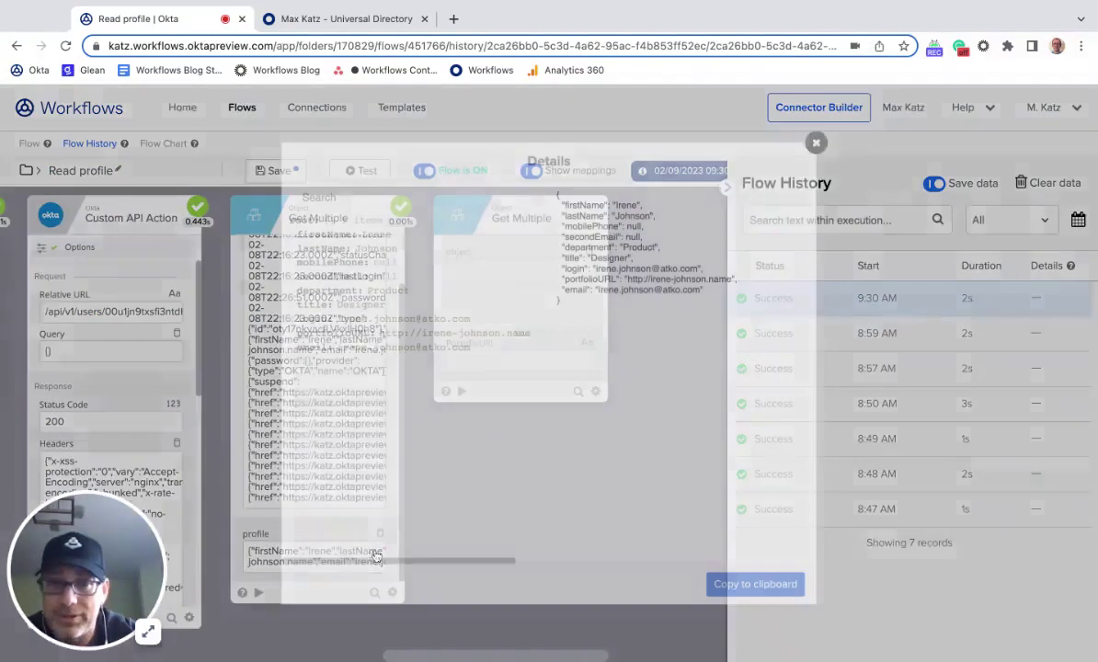
drag(372, 337, 296, 337)
click(816, 143)
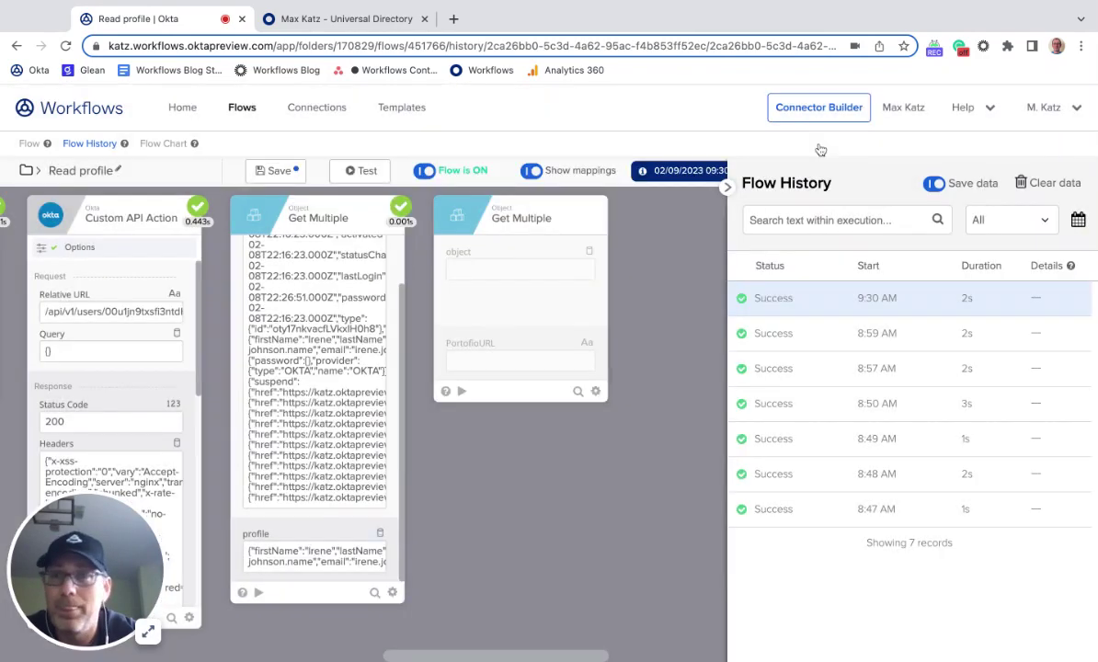
click(30, 143)
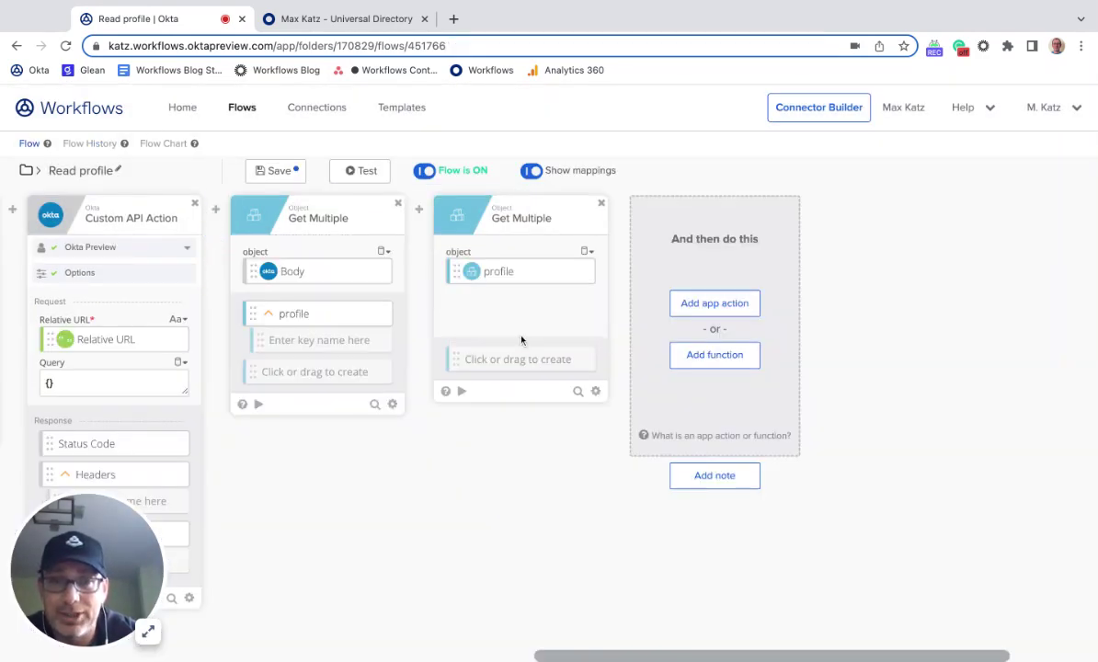
Step: Add a 'portfolioURL' output key to the second Get Multiple card, then save and test the flow
click(508, 359)
text(portfolioURL)
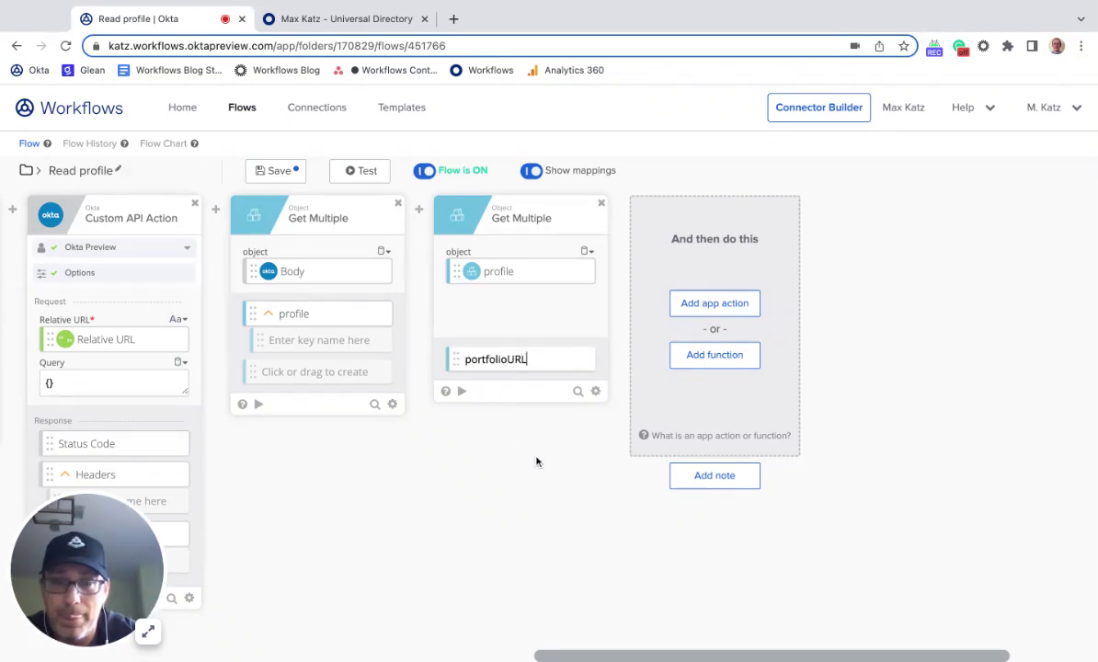
key(Return)
click(276, 171)
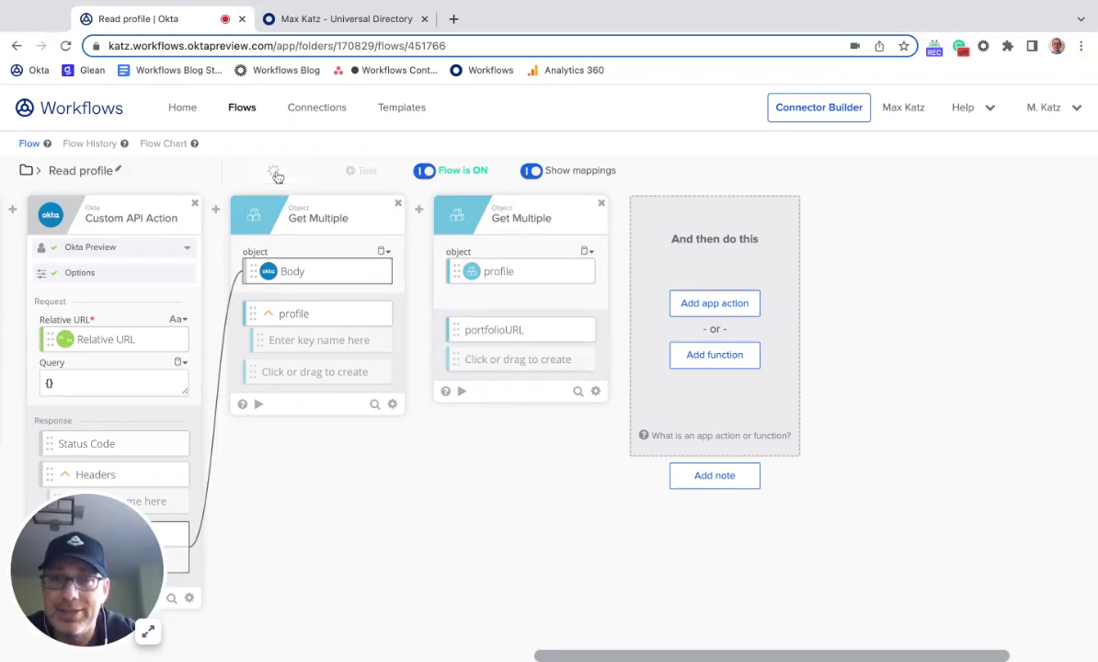
click(365, 174)
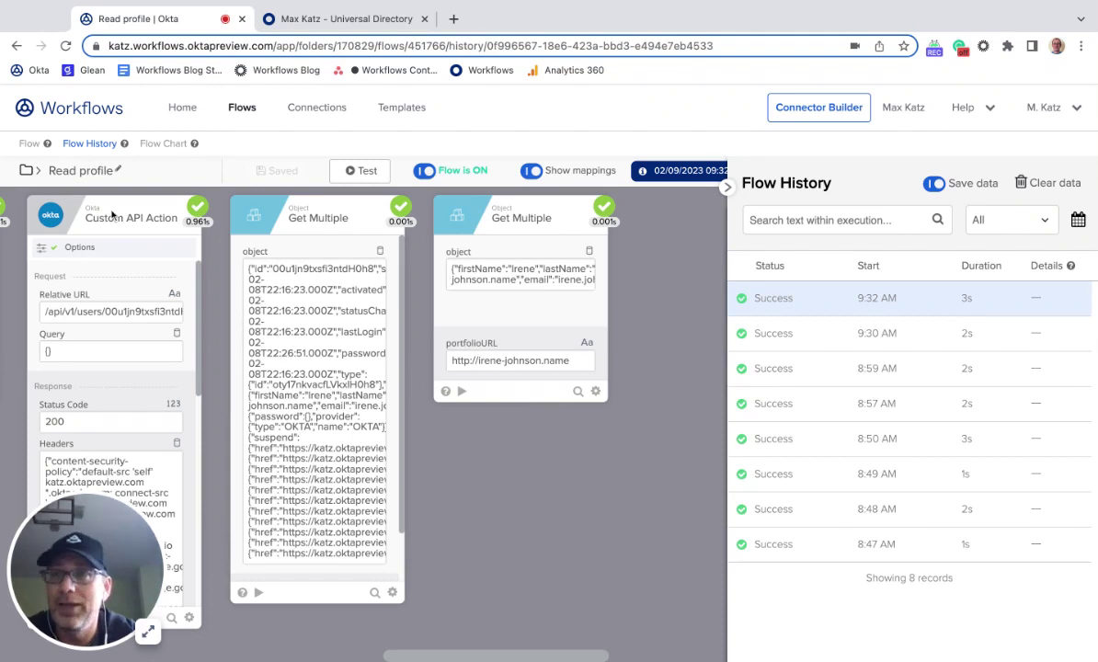
click(30, 143)
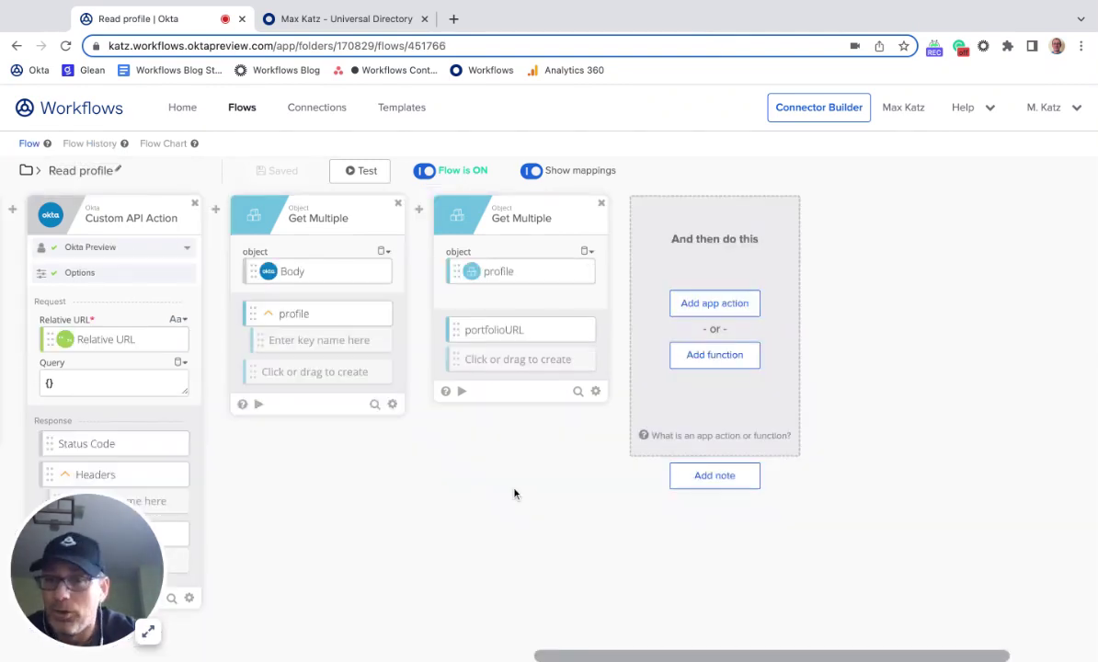
scroll(515, 494, left, 8)
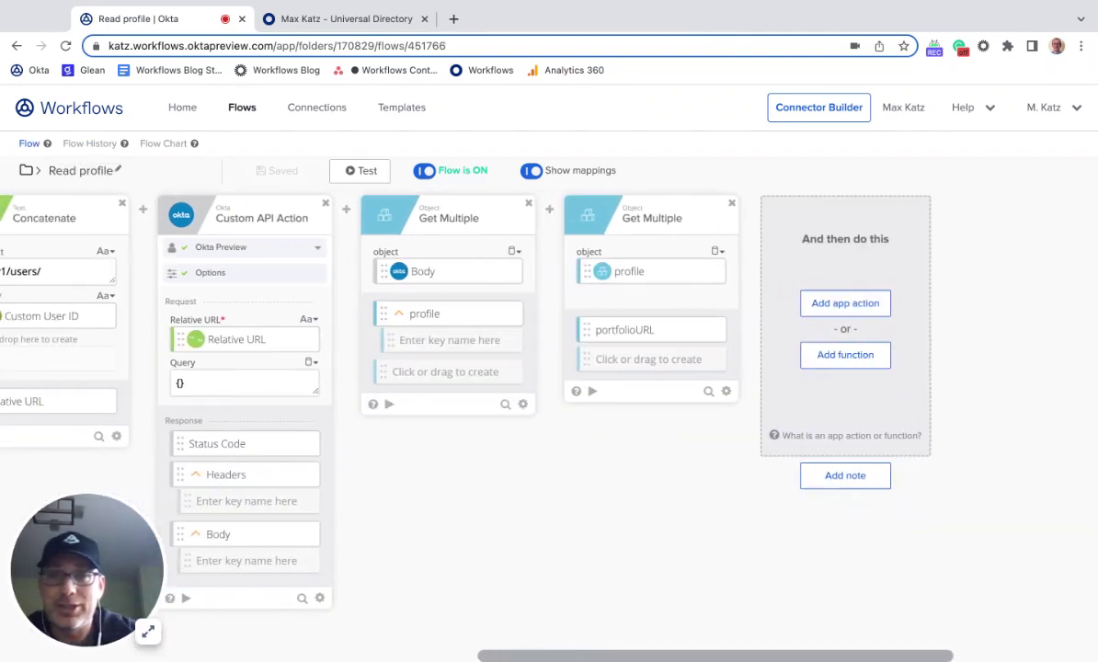
scroll(471, 396, left, 2)
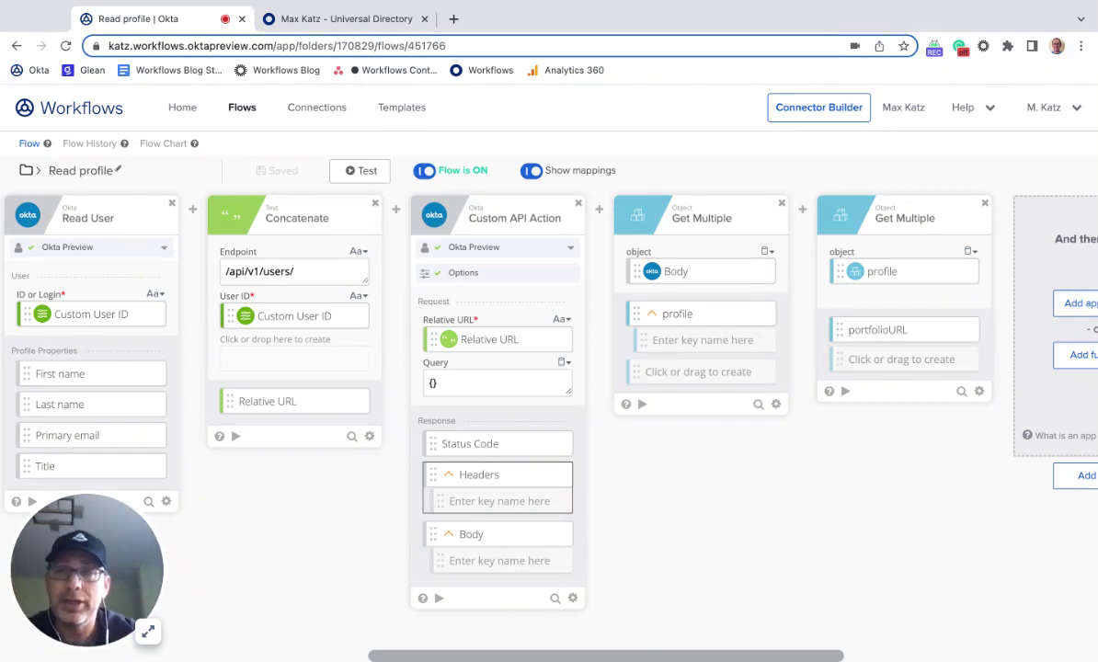
scroll(640, 508, left, 5)
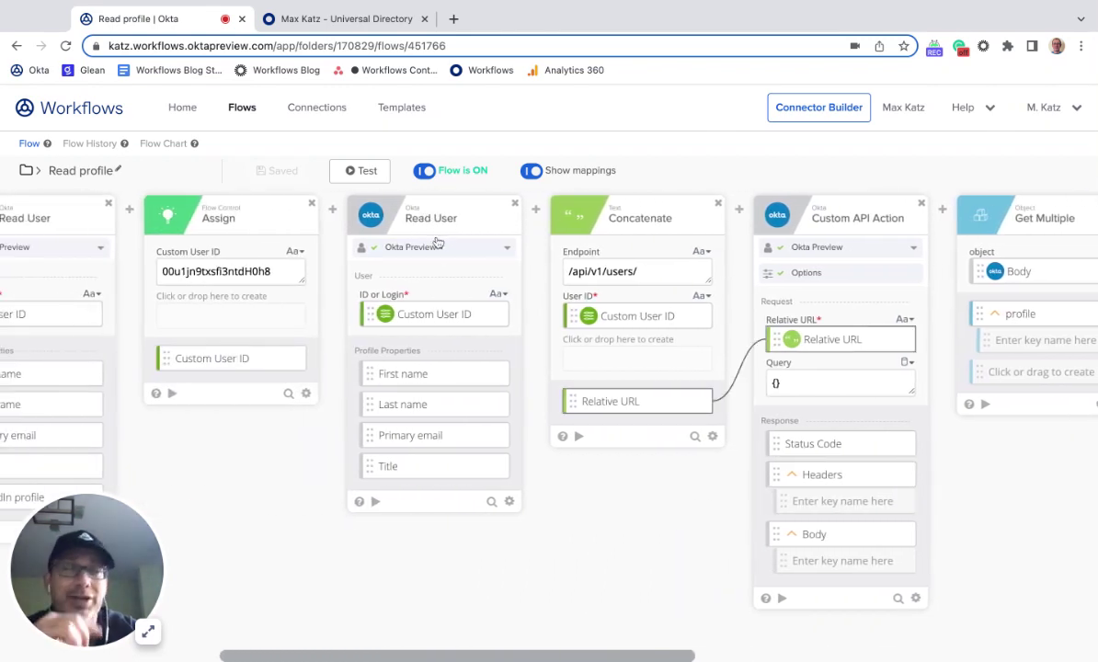
scroll(438, 242, right, 5)
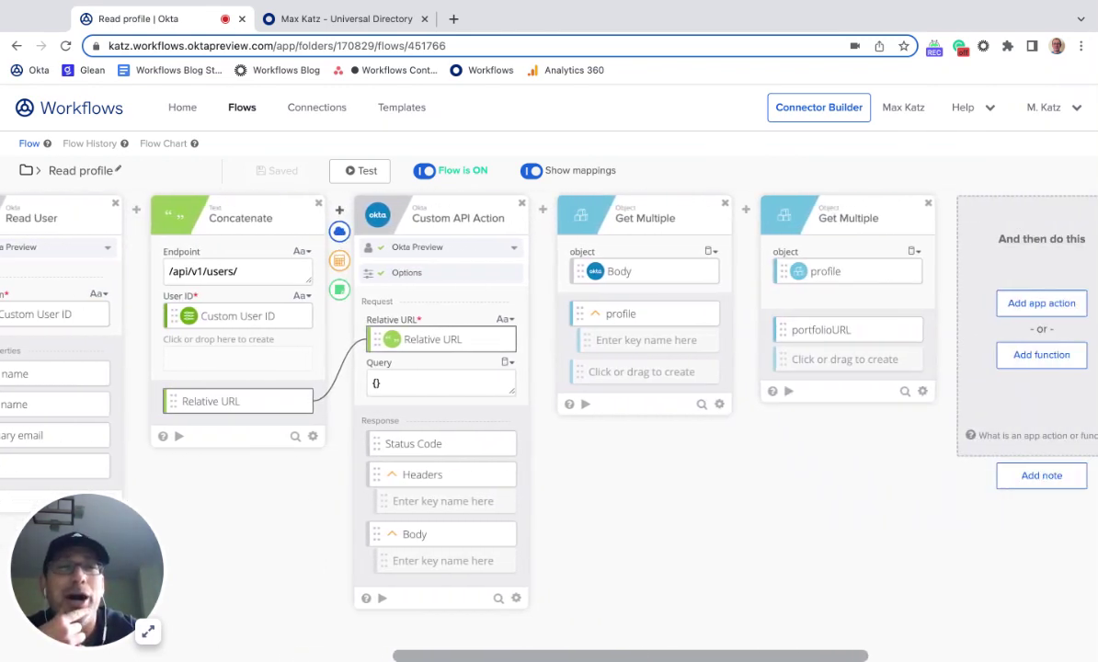